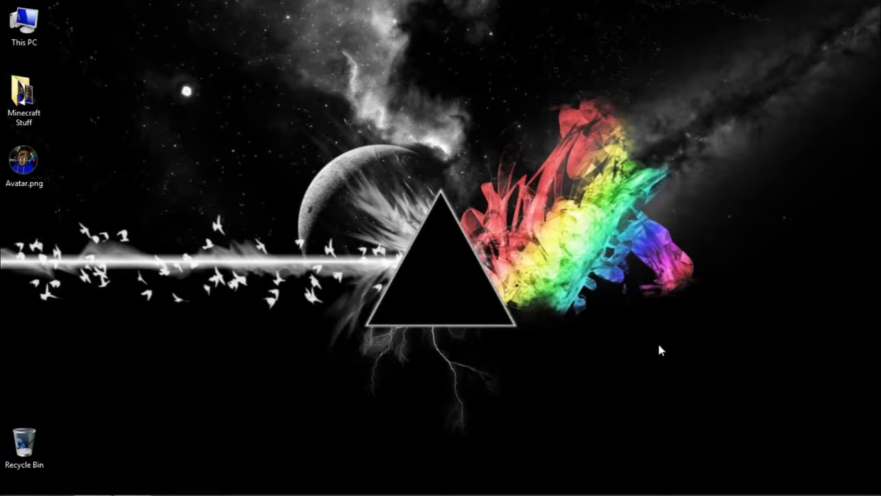
Step: Bring up the Open Broadcaster Software window from the notification area and move it to the middle of the desktop
{"action": "mouse_move", "coordinate": [778, 492]}
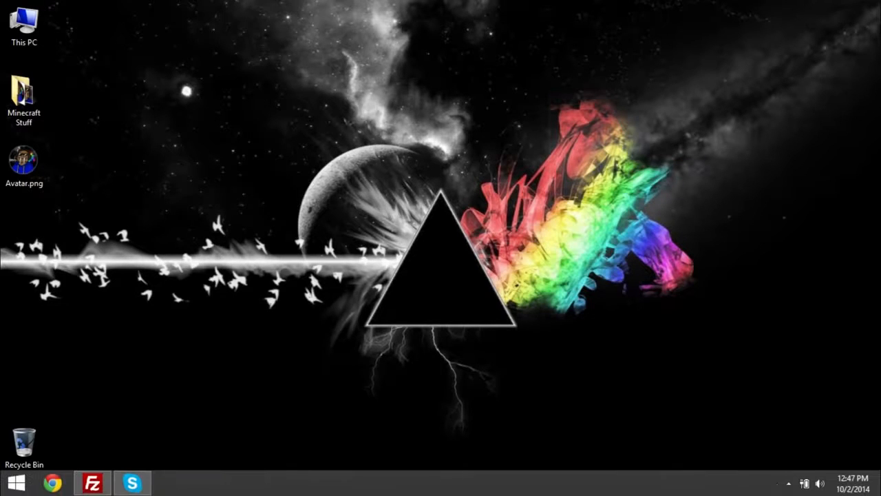
{"action": "left_click", "coordinate": [789, 485]}
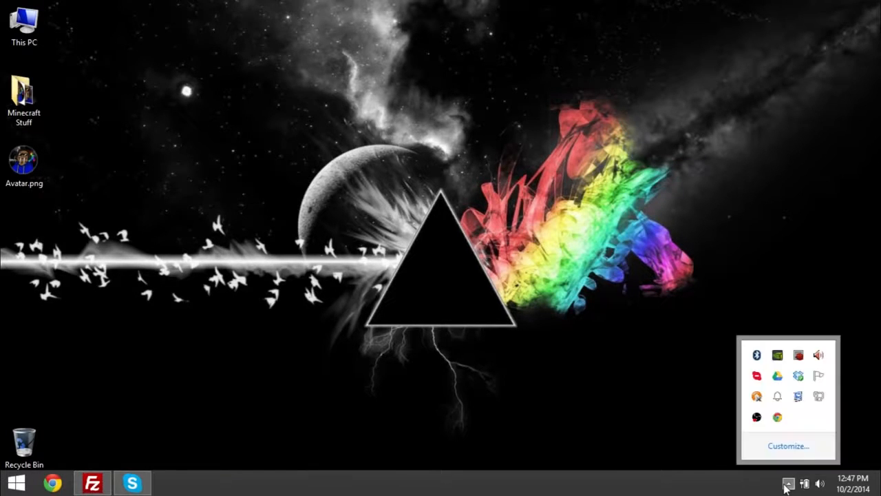
{"action": "left_click", "coordinate": [756, 416]}
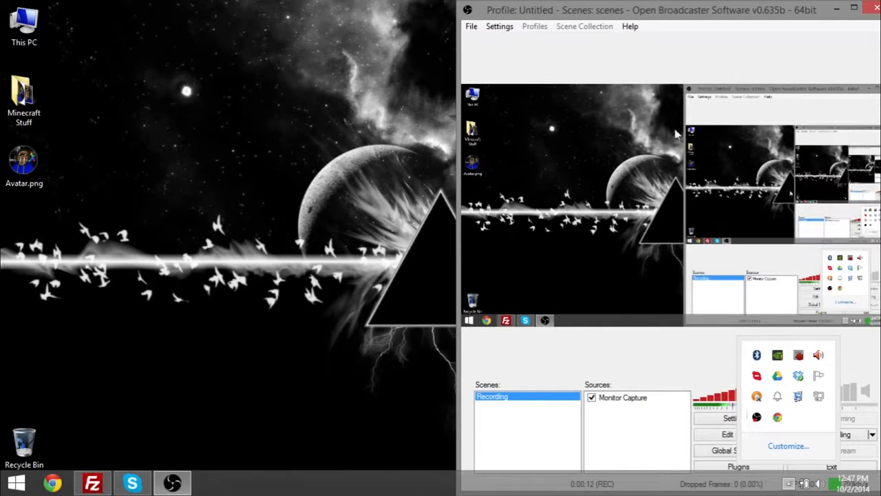
{"action": "left_click_drag", "start_coordinate": [642, 12], "coordinate": [421, 20]}
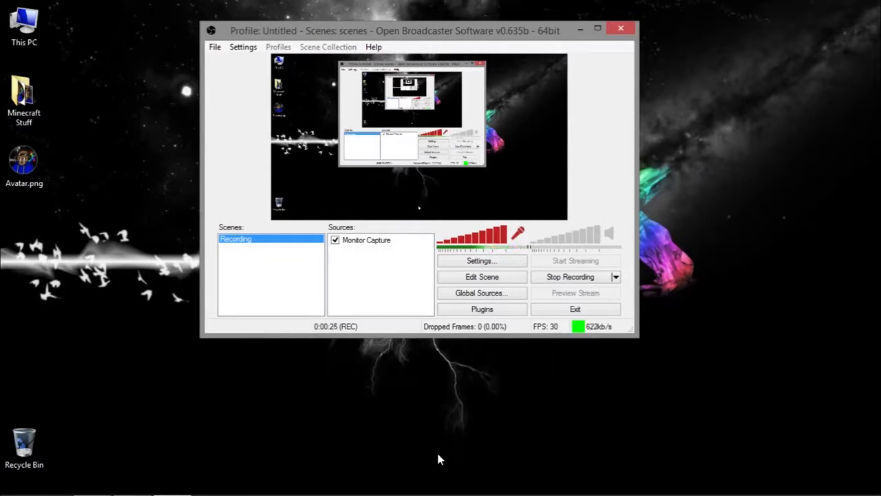
Step: Open the program settings and examine the video encoding options, including the encoder choice and the maximum bitrate
{"action": "left_click", "coordinate": [243, 47]}
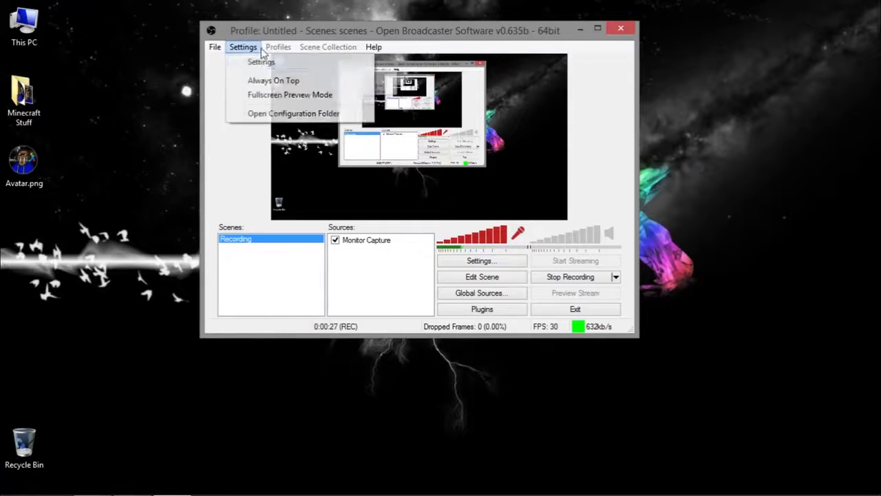
{"action": "left_click", "coordinate": [260, 63]}
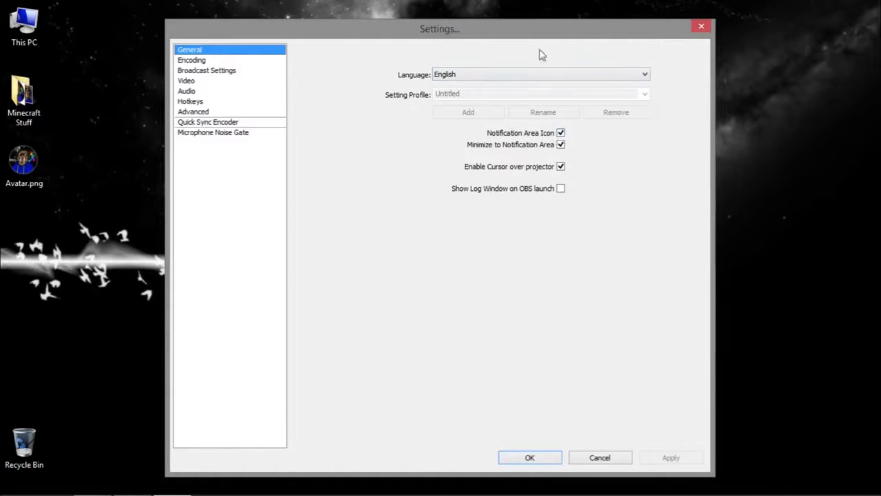
{"action": "mouse_move", "coordinate": [757, 493]}
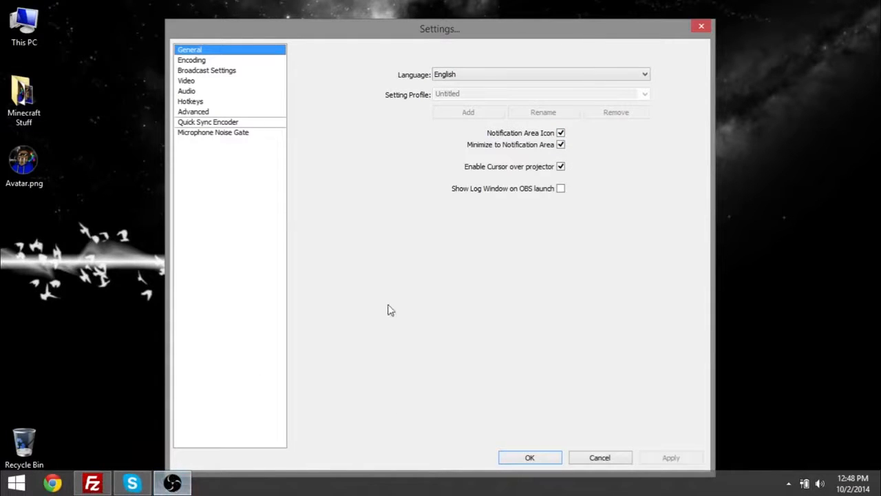
{"action": "left_click", "coordinate": [226, 62]}
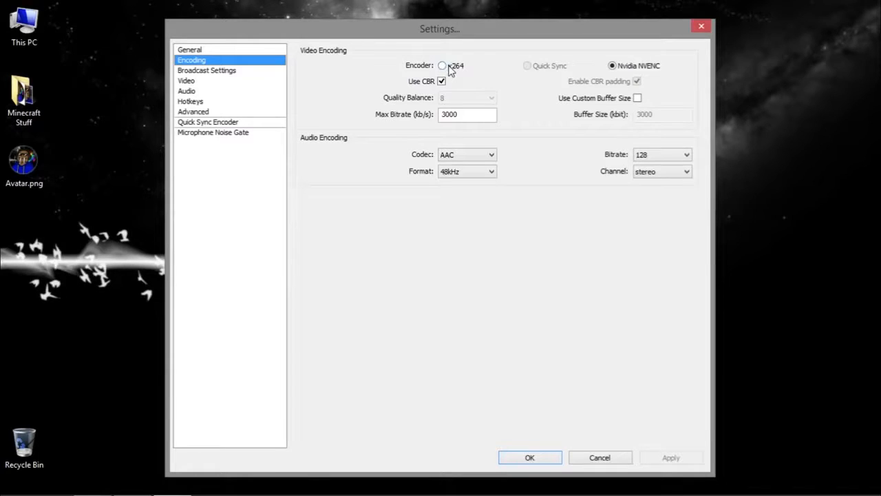
{"action": "left_click_drag", "start_coordinate": [464, 114], "coordinate": [430, 115]}
{"action": "left_click", "coordinate": [466, 117]}
{"action": "left_click_drag", "start_coordinate": [487, 117], "coordinate": [421, 111]}
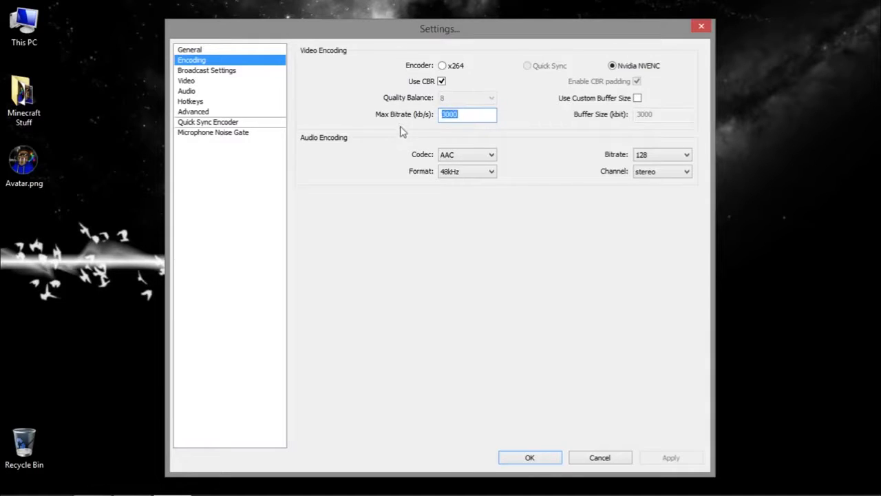
{"action": "left_click", "coordinate": [455, 117]}
Step: Examine the available audio encoding codecs and audio bitrates without changing them
{"action": "left_click", "coordinate": [475, 156]}
{"action": "left_click", "coordinate": [556, 159]}
{"action": "left_click", "coordinate": [648, 157]}
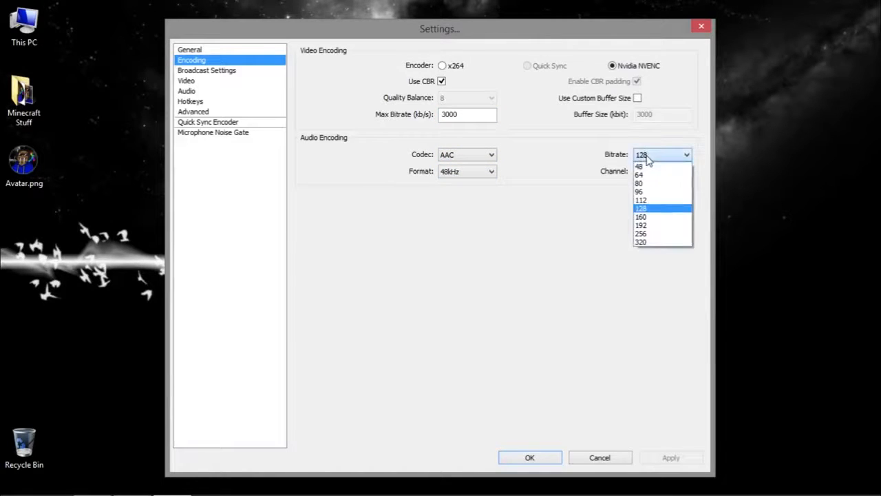
{"action": "left_click", "coordinate": [608, 157]}
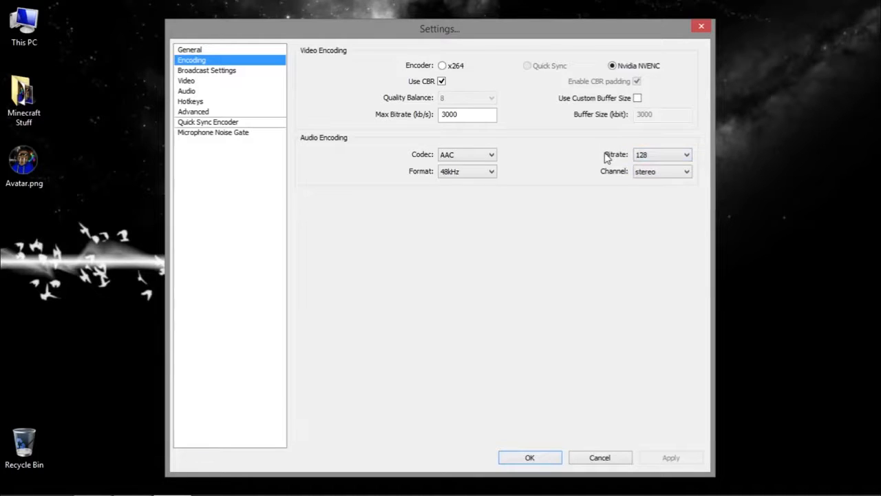
Step: Review the broadcast mode options, keep File Output Only, and switch to the video settings without saving changes
{"action": "left_click", "coordinate": [230, 71]}
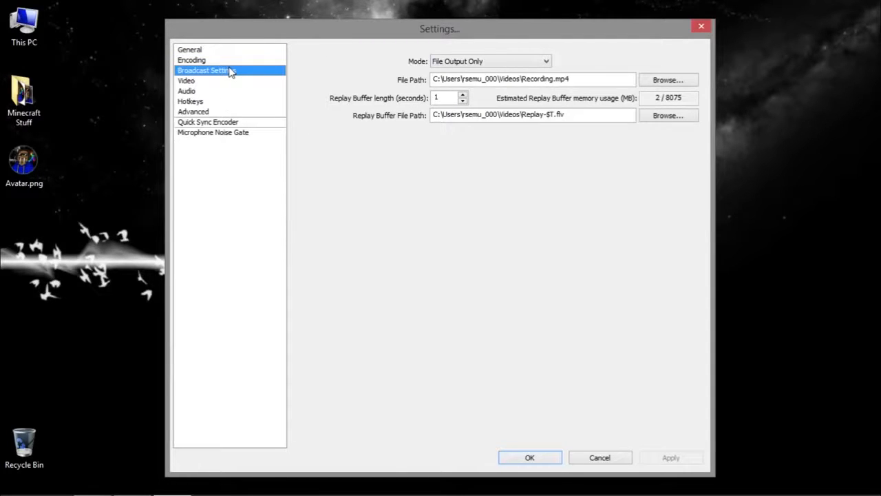
{"action": "left_click", "coordinate": [435, 61]}
{"action": "left_click", "coordinate": [451, 77]}
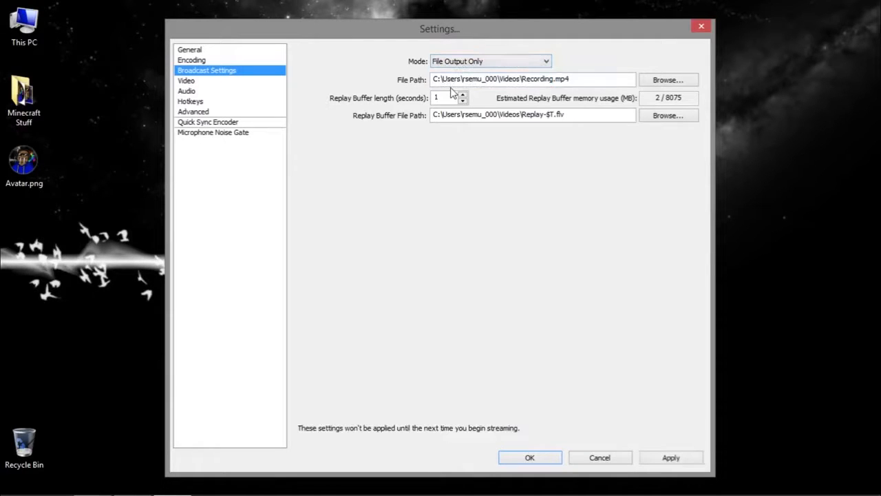
{"action": "left_click", "coordinate": [460, 63]}
{"action": "left_click", "coordinate": [463, 81]}
{"action": "left_click", "coordinate": [182, 82]}
{"action": "left_click", "coordinate": [454, 300]}
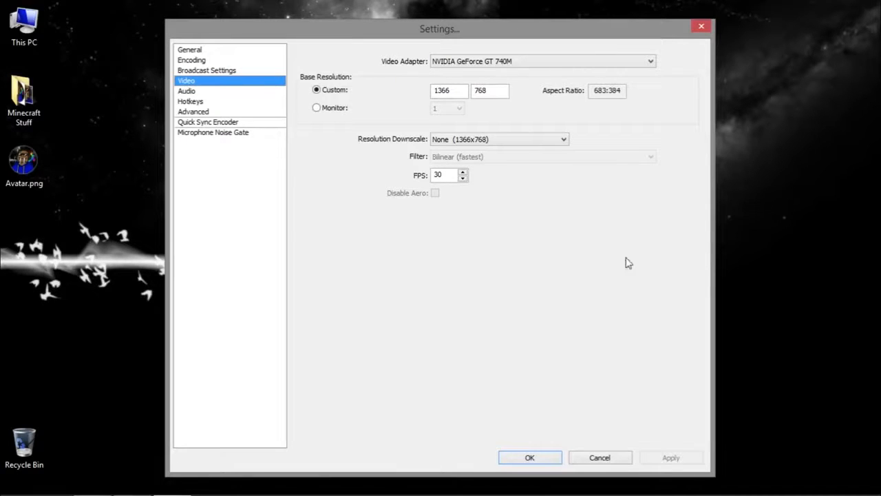
Step: Examine the video adapter choices, the custom base resolution and the FPS setting
{"action": "left_click", "coordinate": [601, 62]}
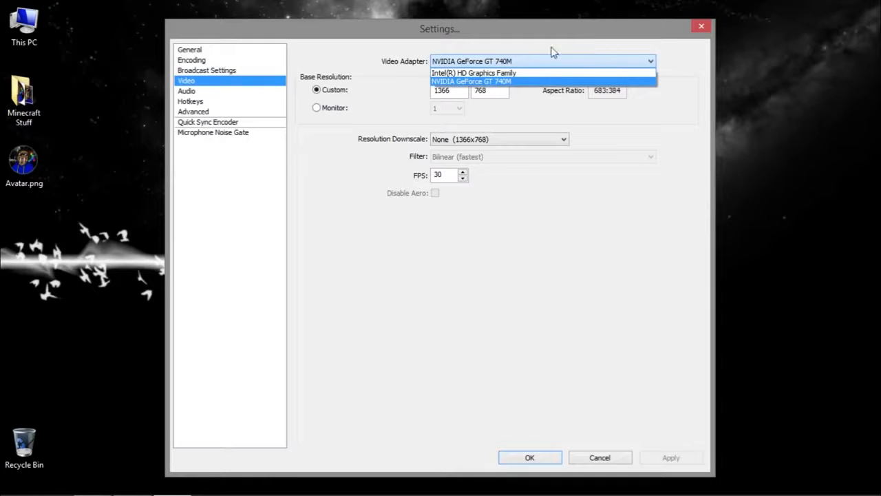
{"action": "left_click", "coordinate": [528, 112]}
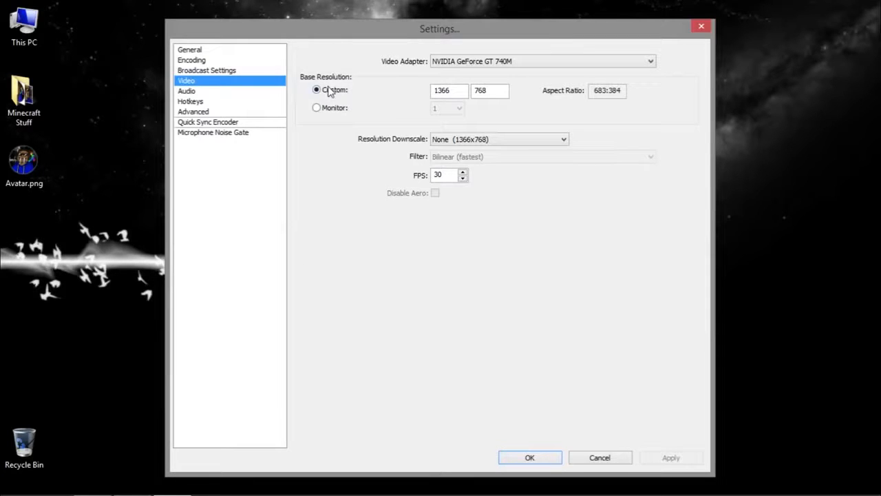
{"action": "left_click_drag", "start_coordinate": [452, 89], "coordinate": [411, 89]}
{"action": "left_click", "coordinate": [482, 93]}
{"action": "left_click_drag", "start_coordinate": [450, 176], "coordinate": [417, 179]}
Step: Review the audio devices, keep Turtle Beach PX22 for speakers and microphone, and switch to the hotkey settings without saving changes
{"action": "left_click", "coordinate": [200, 92]}
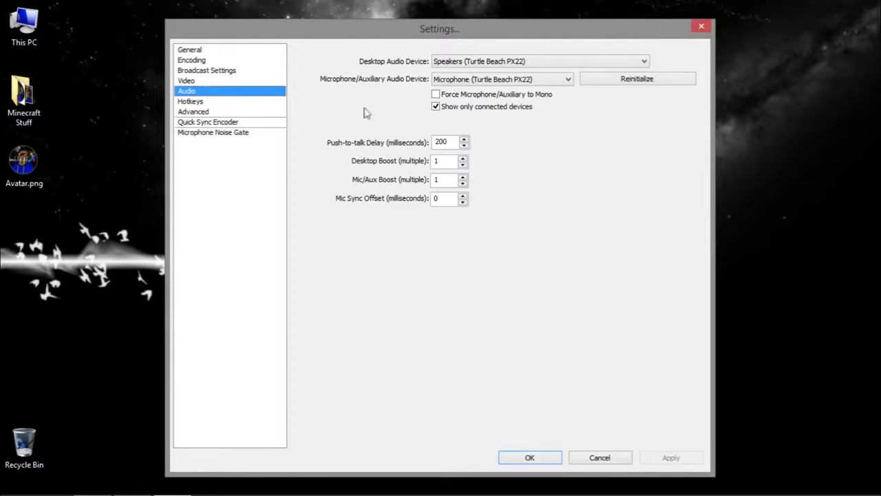
{"action": "left_click", "coordinate": [466, 65]}
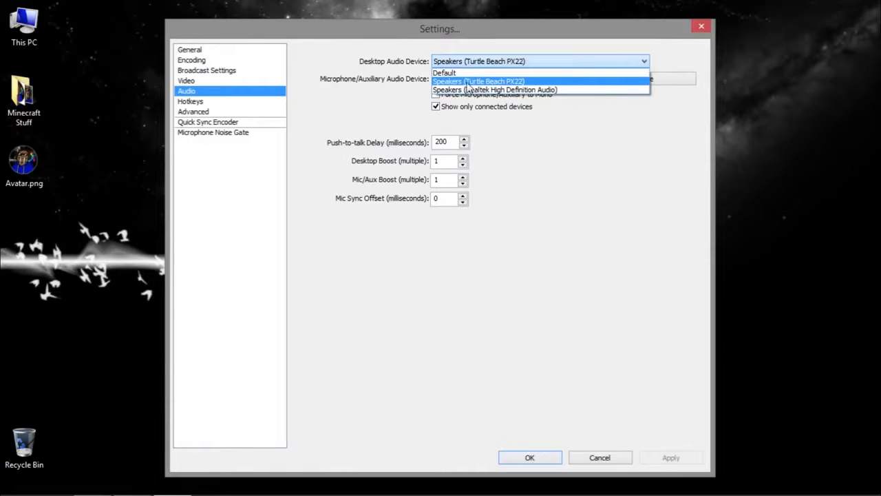
{"action": "left_click", "coordinate": [443, 83]}
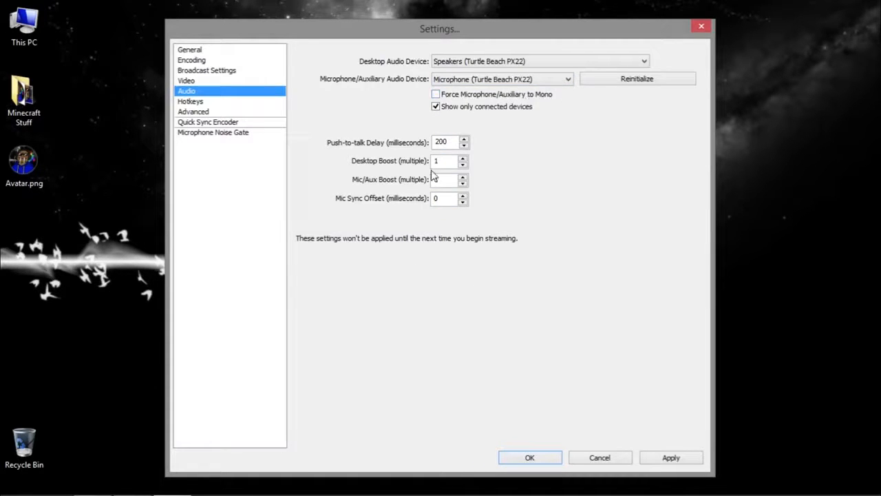
{"action": "left_click", "coordinate": [203, 102]}
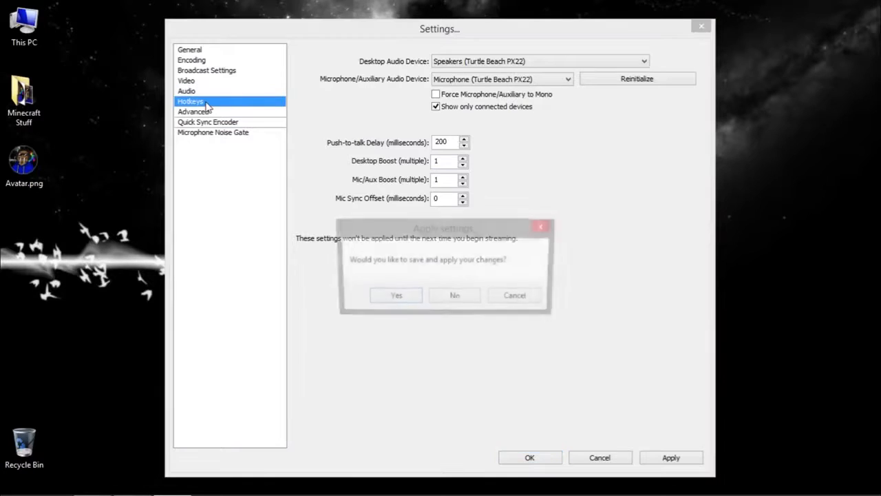
{"action": "left_click", "coordinate": [443, 297]}
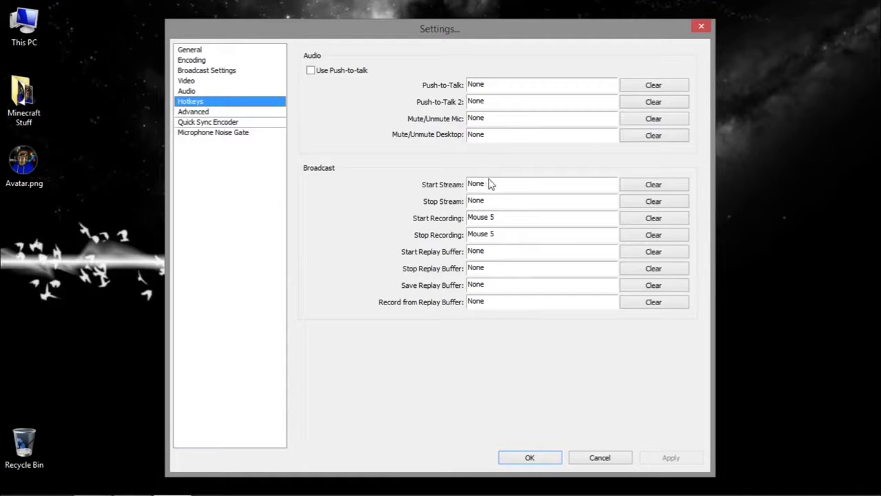
Step: Try S as the Start Stream hotkey, clear it, and switch to the advanced settings without saving changes
{"action": "key", "text": "s"}
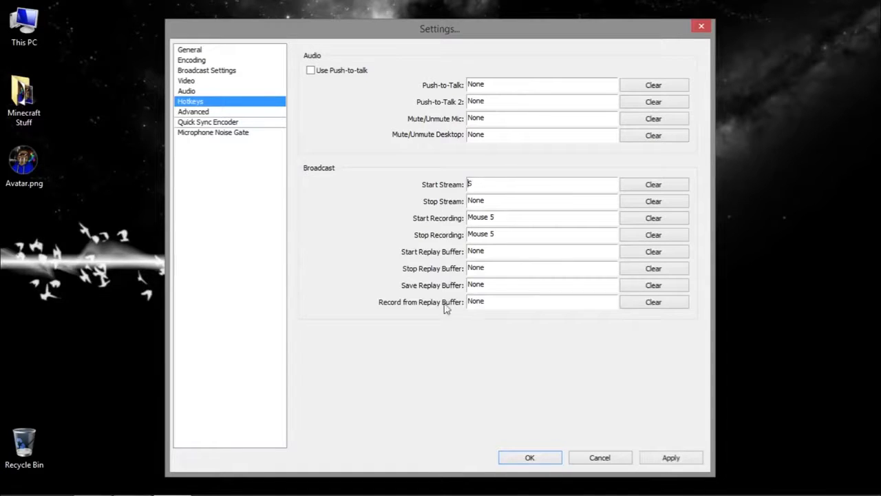
{"action": "left_click", "coordinate": [646, 185]}
{"action": "left_click", "coordinate": [217, 116]}
{"action": "left_click", "coordinate": [455, 297]}
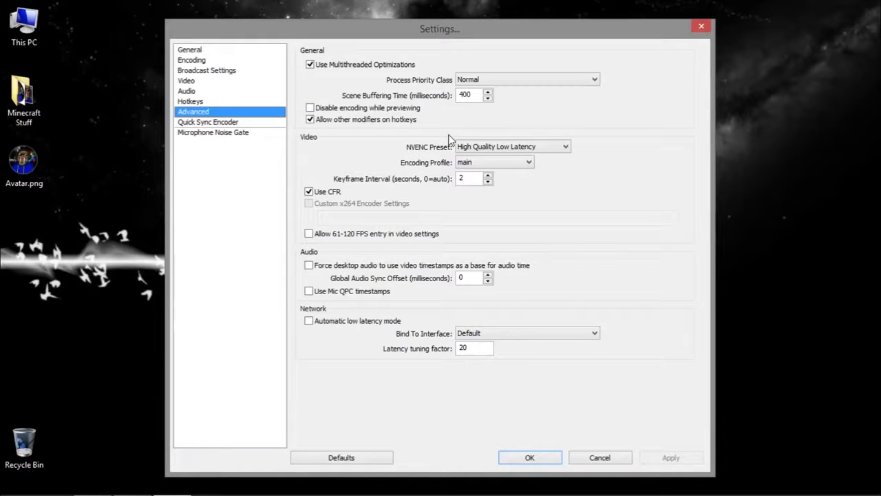
Step: View the Quick Sync Encoder and Microphone Noise Gate settings, and close the settings without saving
{"action": "left_click", "coordinate": [230, 124]}
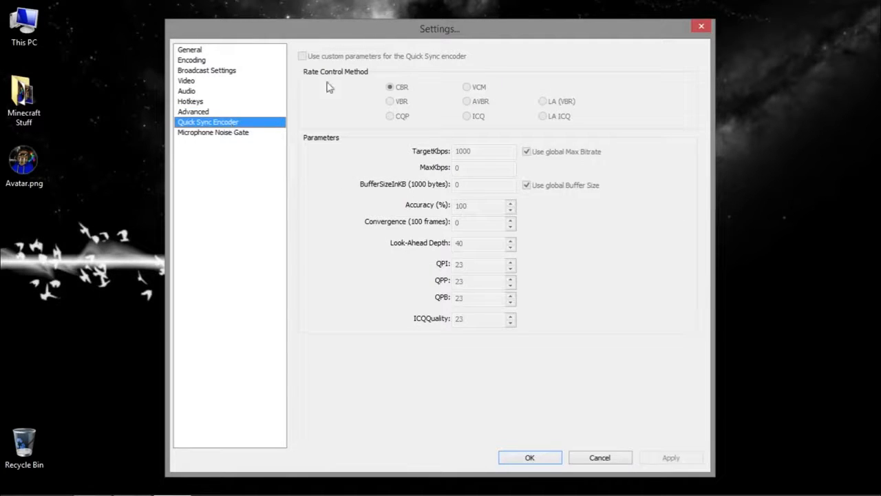
{"action": "left_click", "coordinate": [231, 135]}
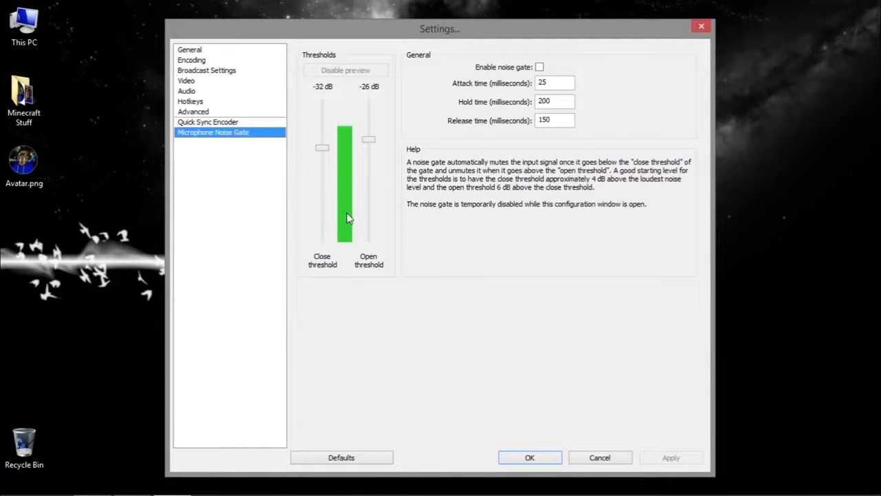
{"action": "left_click", "coordinate": [598, 460]}
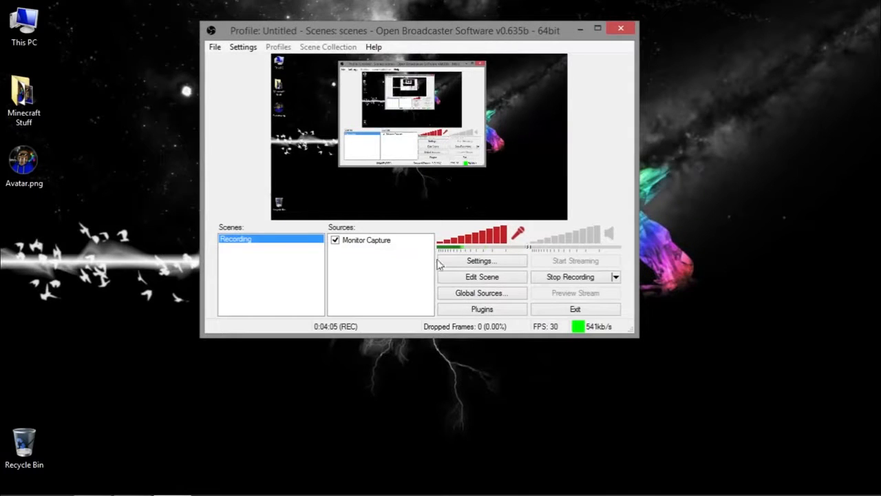
Step: Reopen the settings to check the recording file path and replay buffer file path, and cancel out of them
{"action": "left_click", "coordinate": [243, 47]}
{"action": "left_click", "coordinate": [256, 61]}
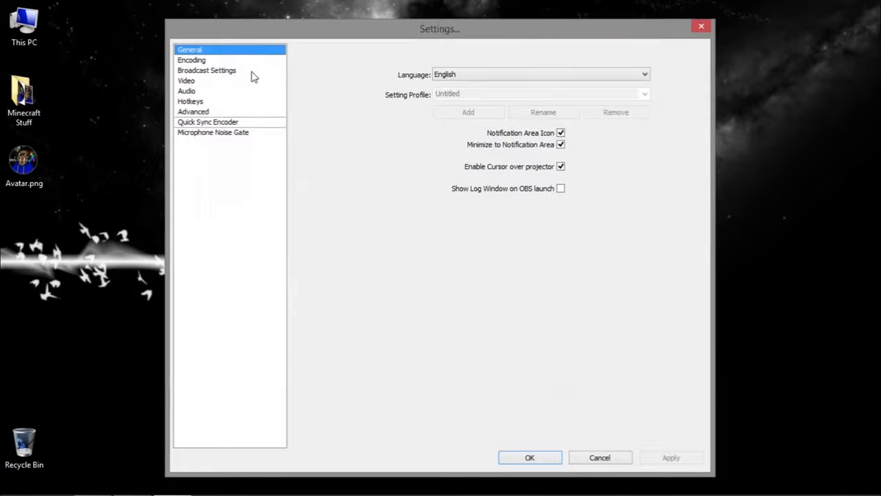
{"action": "left_click", "coordinate": [196, 61]}
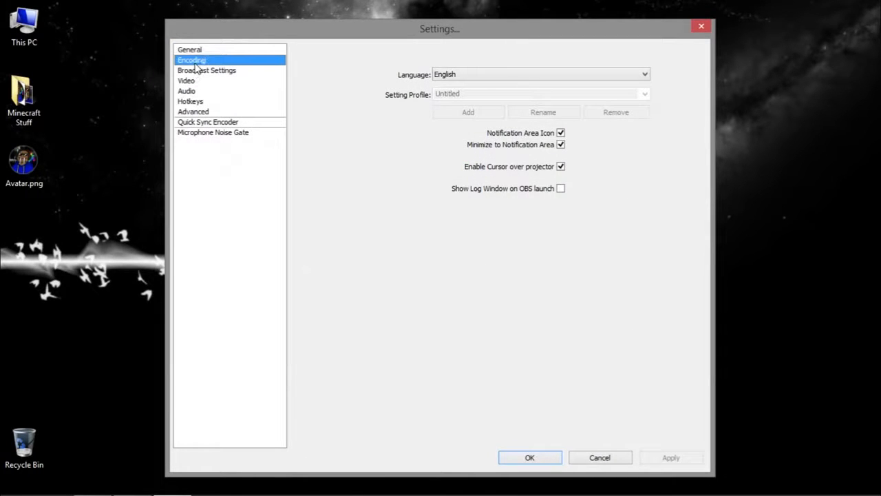
{"action": "left_click", "coordinate": [200, 71]}
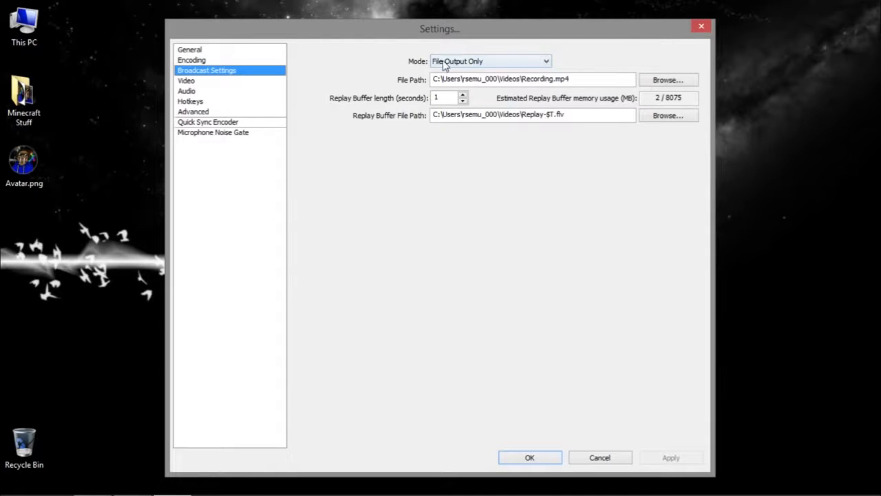
{"action": "left_click_drag", "start_coordinate": [435, 79], "coordinate": [584, 78]}
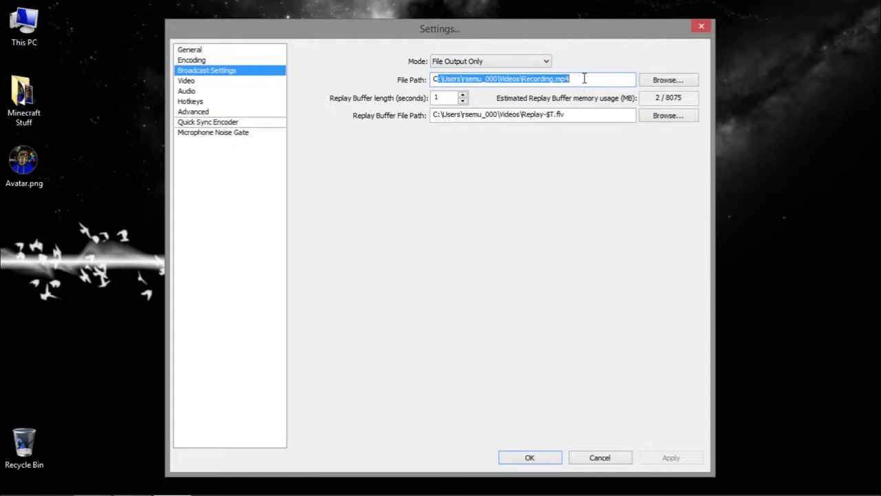
{"action": "left_click_drag", "start_coordinate": [574, 118], "coordinate": [425, 113]}
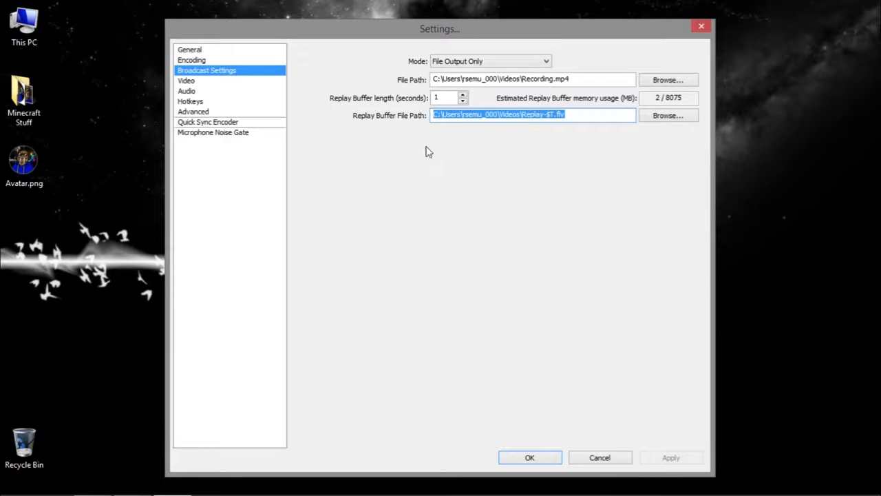
{"action": "left_click", "coordinate": [598, 454]}
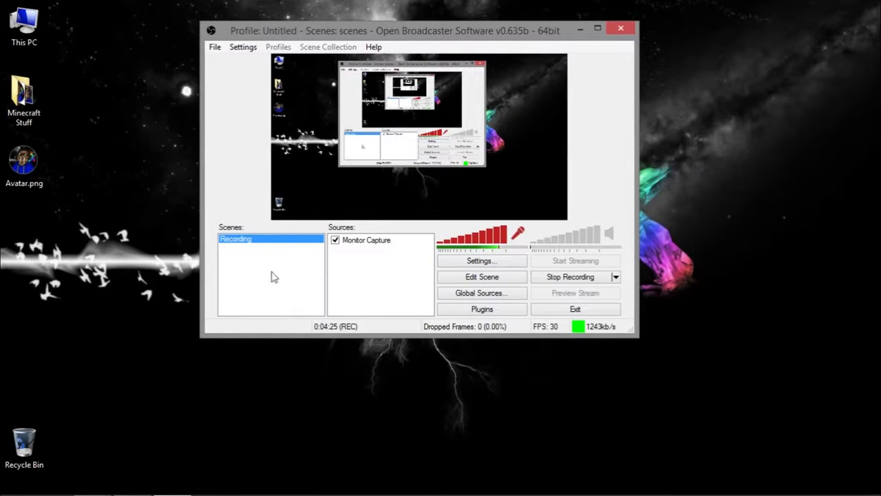
Step: Add a new scene named Live Stream to the scene list
{"action": "right_click", "coordinate": [247, 265]}
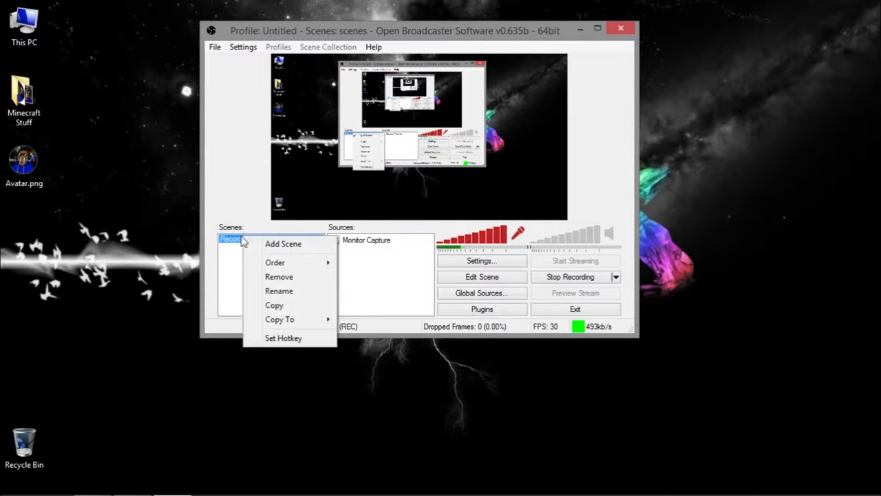
{"action": "left_click", "coordinate": [237, 277]}
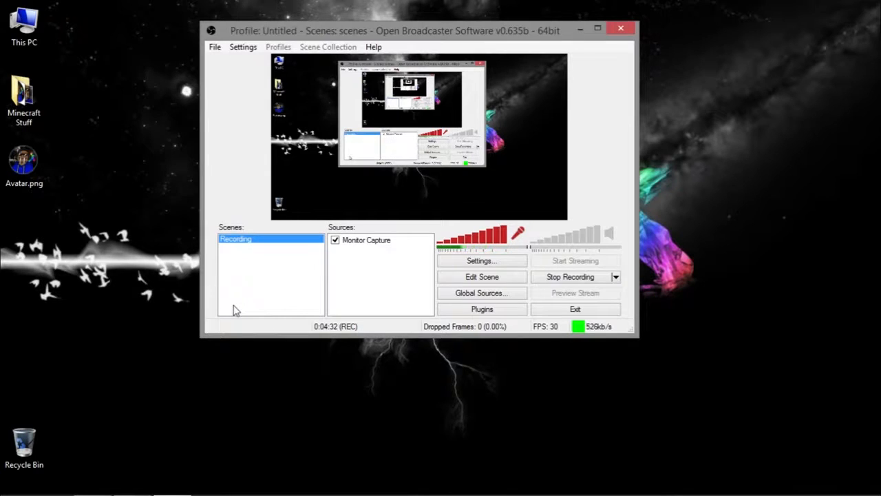
{"action": "right_click", "coordinate": [240, 274]}
{"action": "left_click", "coordinate": [251, 281]}
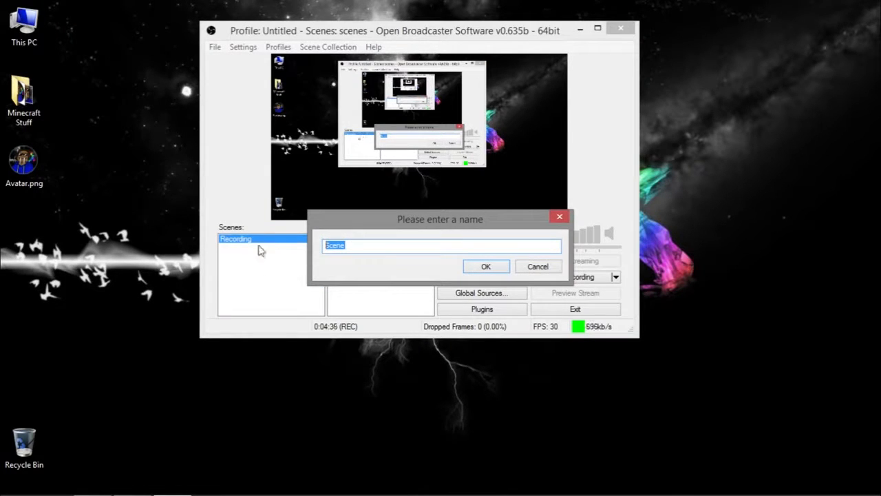
{"action": "type", "text": "Live Stream"}
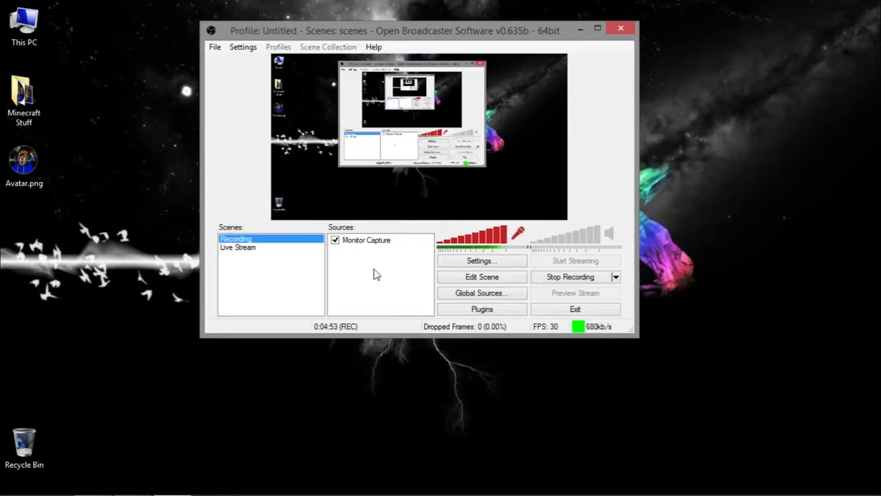
Step: Toggle the Recording scene's Monitor Capture source off and back on twice
{"action": "left_click", "coordinate": [336, 241]}
{"action": "left_click", "coordinate": [335, 241]}
{"action": "left_click", "coordinate": [335, 241]}
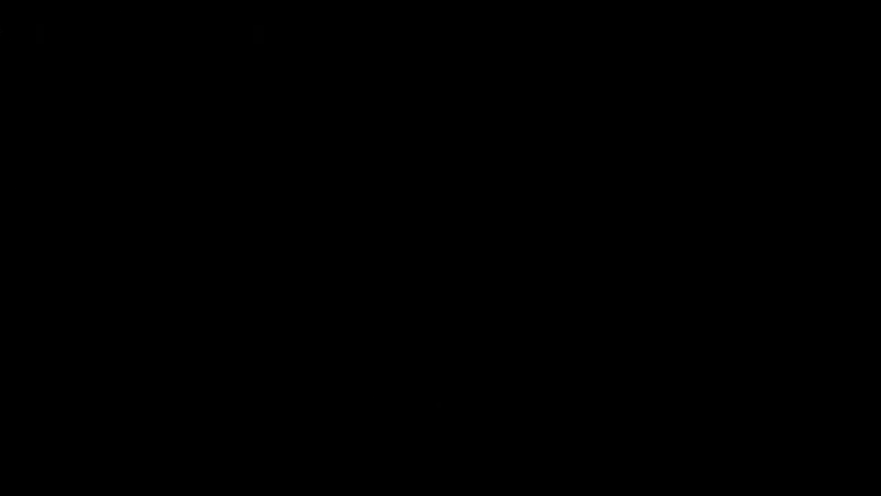
{"action": "left_click", "coordinate": [335, 241]}
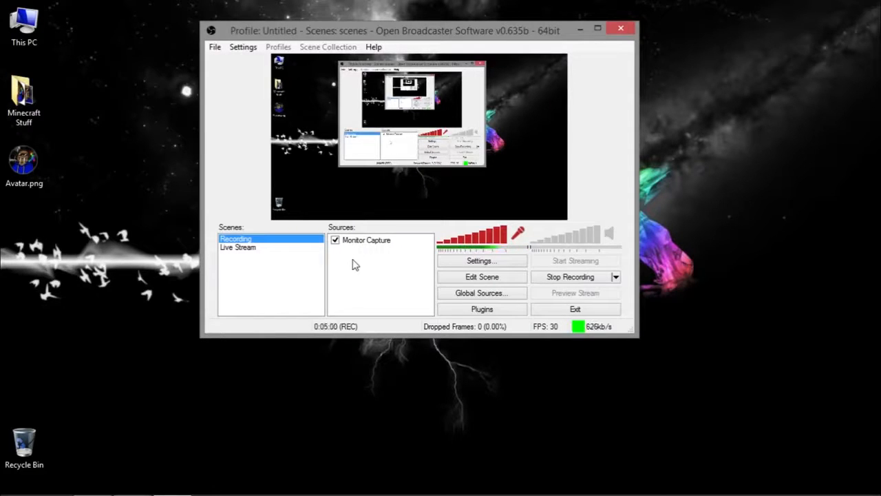
Step: Start adding a second Monitor Capture source, check its monitor and mouse cursor options, and cancel it
{"action": "right_click", "coordinate": [353, 260]}
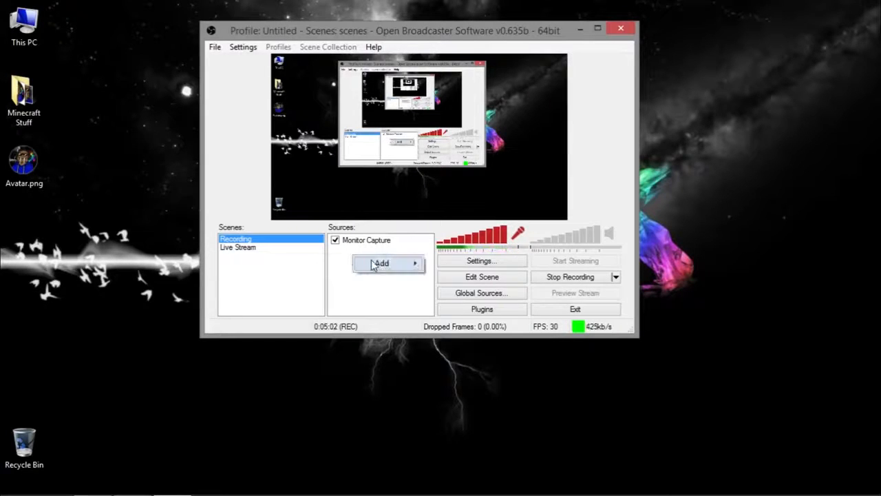
{"action": "mouse_move", "coordinate": [377, 264]}
{"action": "left_click", "coordinate": [458, 278]}
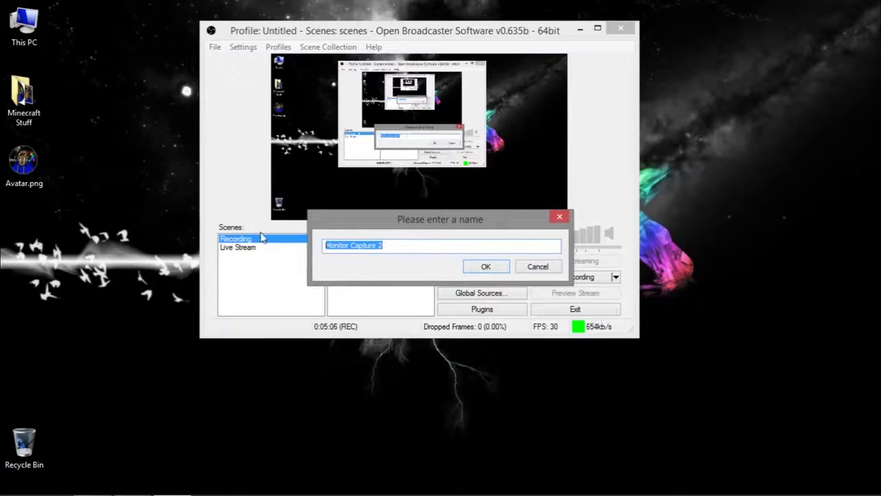
{"action": "left_click", "coordinate": [486, 266]}
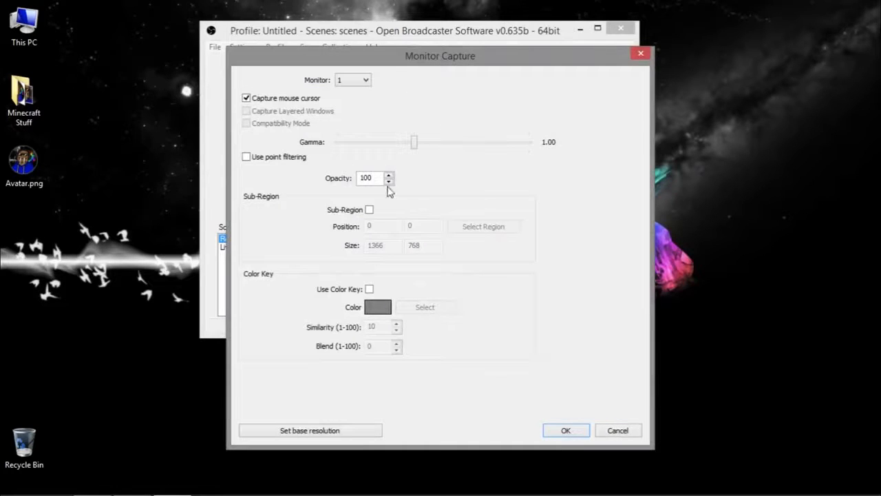
{"action": "left_click", "coordinate": [368, 83]}
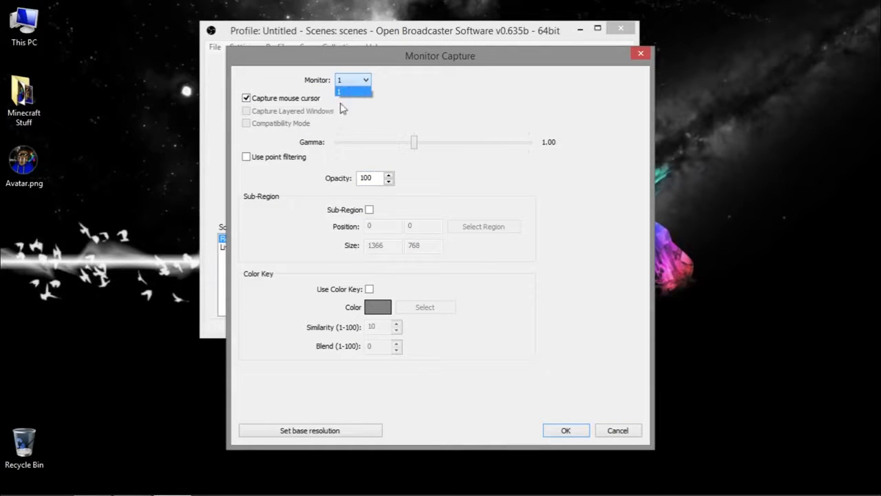
{"action": "left_click", "coordinate": [428, 101]}
{"action": "left_click_drag", "start_coordinate": [331, 60], "coordinate": [297, 56]}
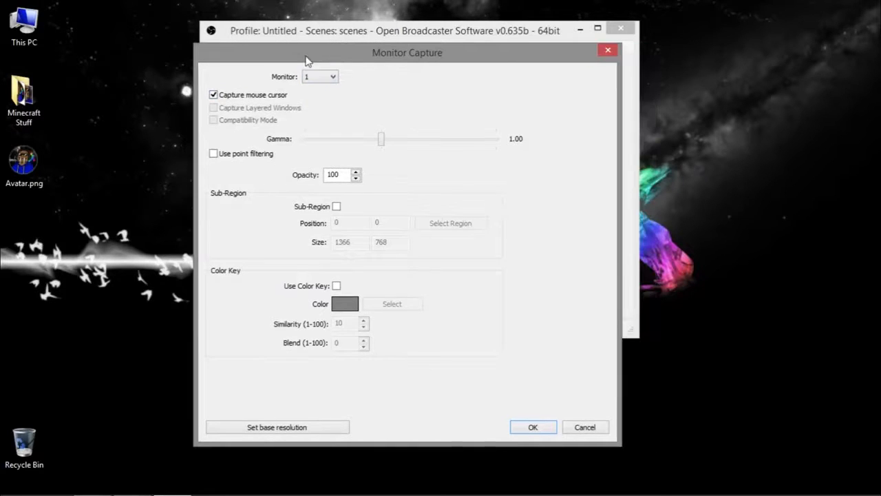
{"action": "left_click", "coordinate": [264, 98]}
{"action": "left_click", "coordinate": [585, 427]}
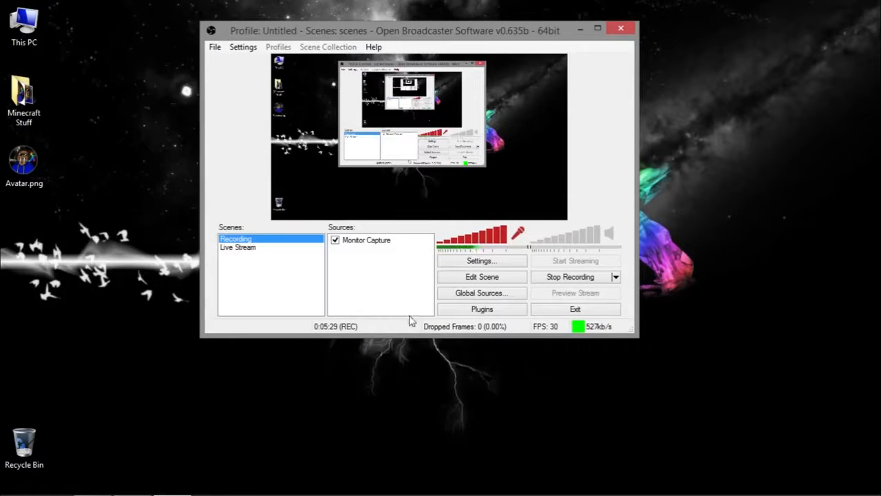
Step: Add an image source named avatar to the Recording scene and choose Avatar.png from the Desktop as its file
{"action": "right_click", "coordinate": [380, 267]}
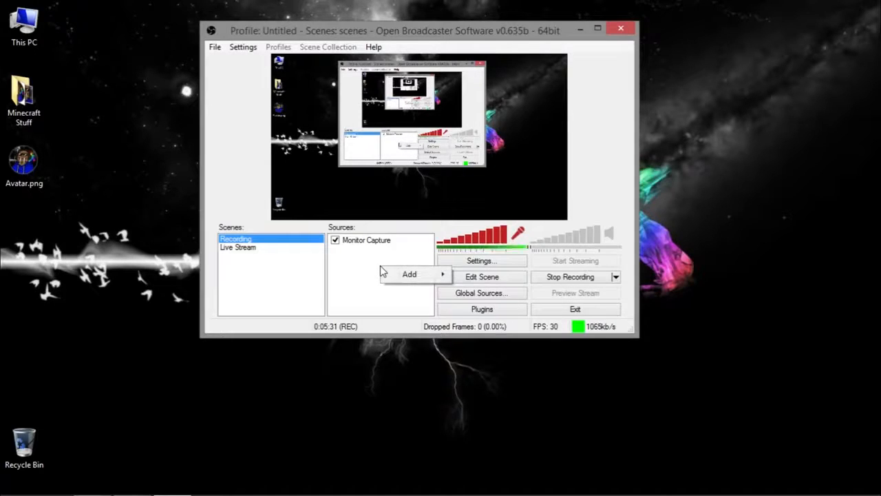
{"action": "left_click", "coordinate": [357, 264]}
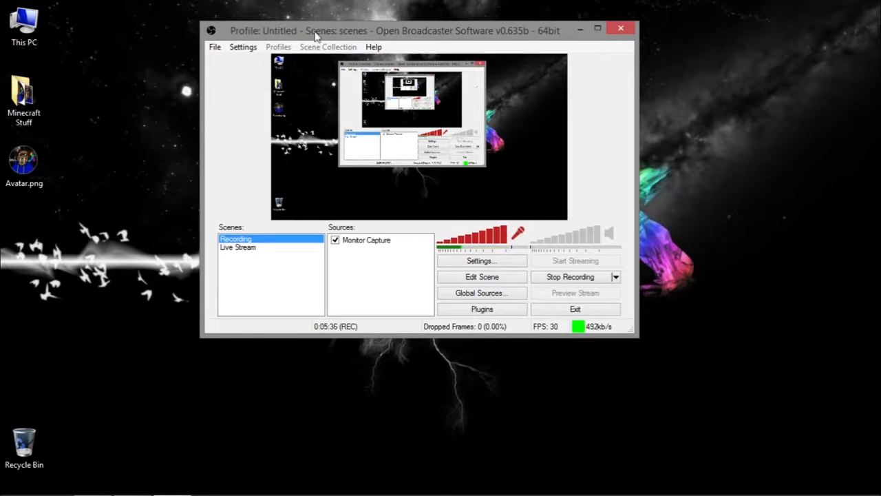
{"action": "right_click", "coordinate": [378, 264]}
{"action": "mouse_move", "coordinate": [406, 270]}
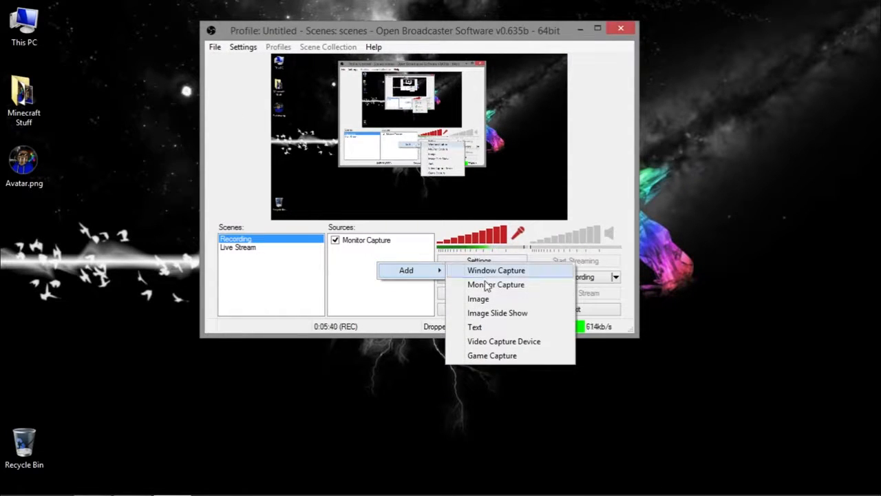
{"action": "left_click", "coordinate": [506, 300]}
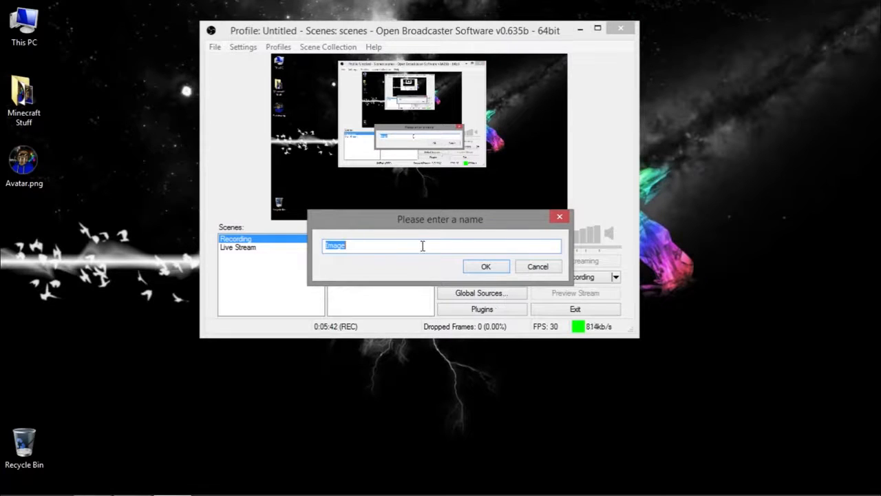
{"action": "type", "text": "avatar"}
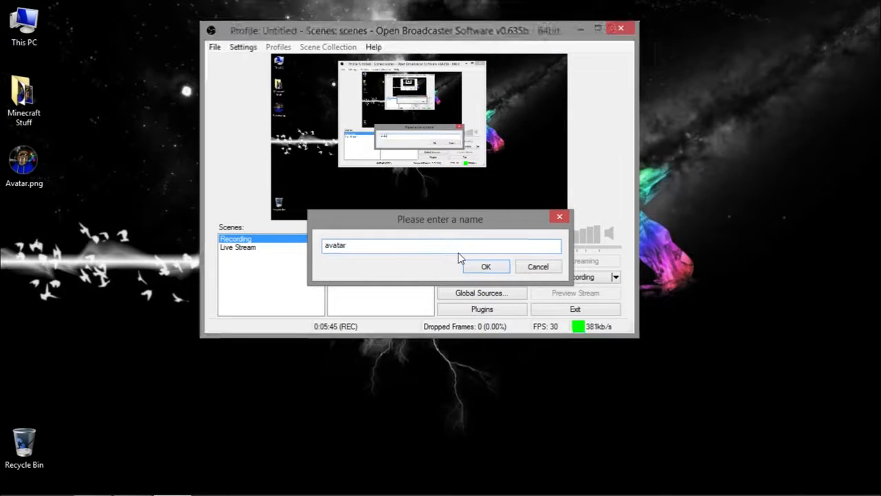
{"action": "key", "text": "Return"}
{"action": "left_click", "coordinate": [511, 147]}
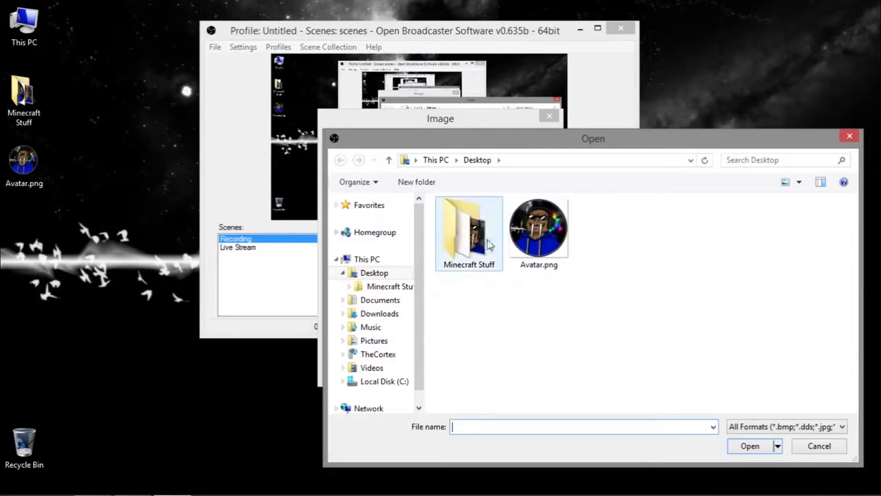
{"action": "double_click", "coordinate": [559, 242]}
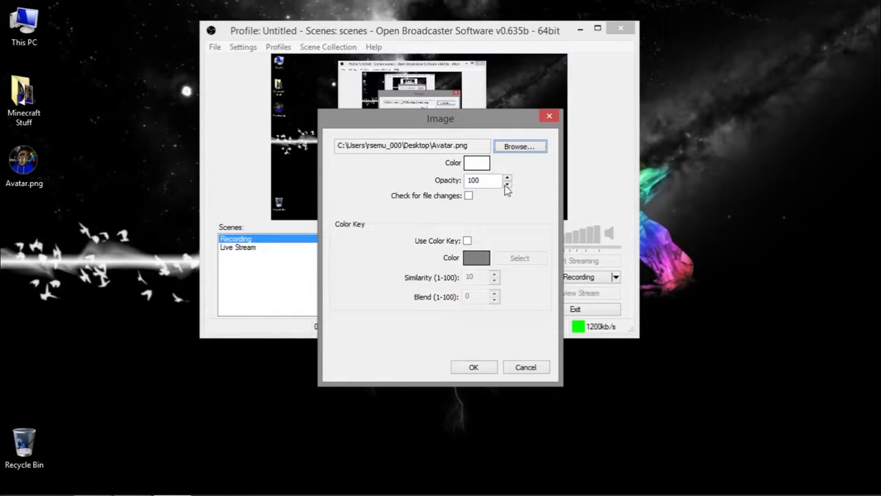
Step: Set the new image source's opacity to 50 and confirm its settings
{"action": "double_click", "coordinate": [485, 182]}
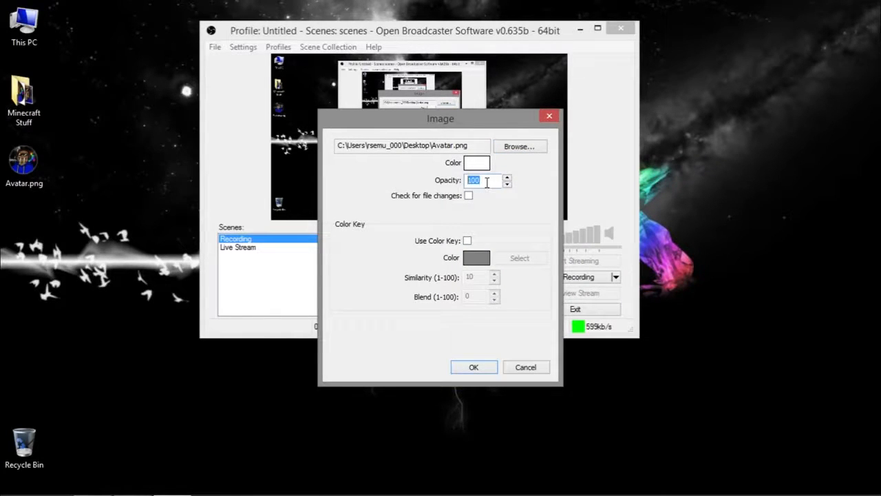
{"action": "type", "text": "50"}
{"action": "left_click", "coordinate": [474, 367]}
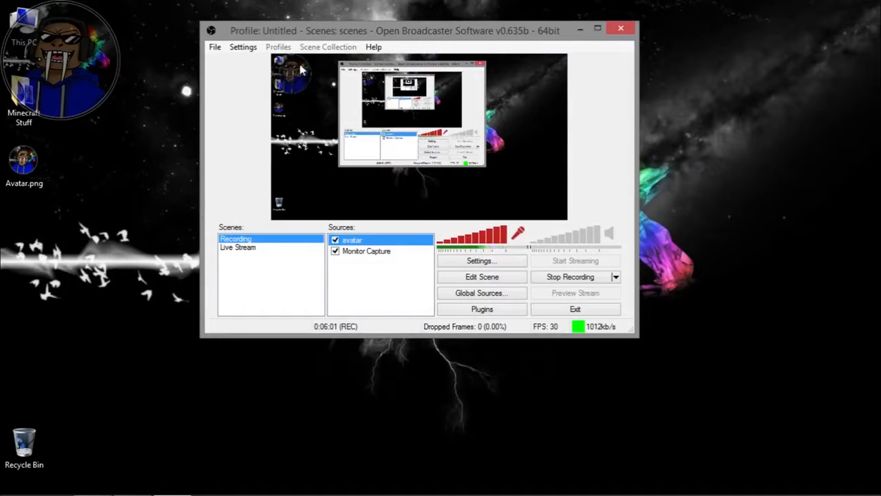
Step: Reopen the avatar source's properties and set its opacity to 100
{"action": "right_click", "coordinate": [366, 241]}
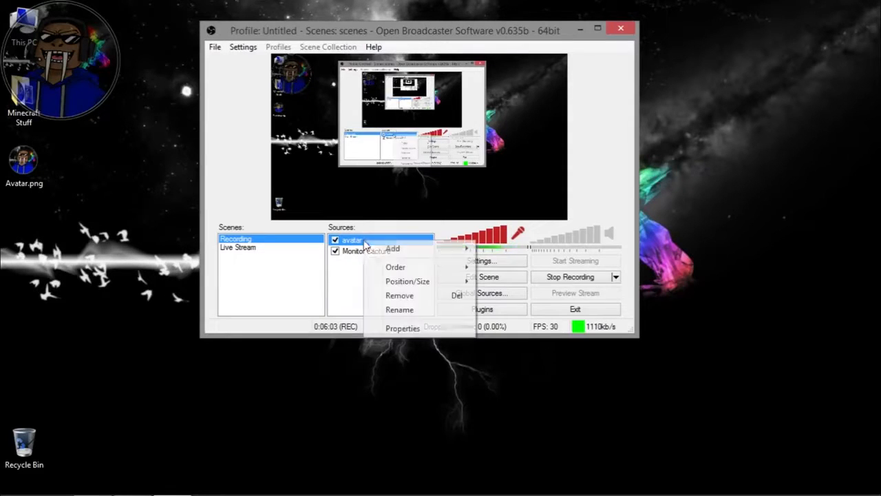
{"action": "left_click", "coordinate": [413, 328]}
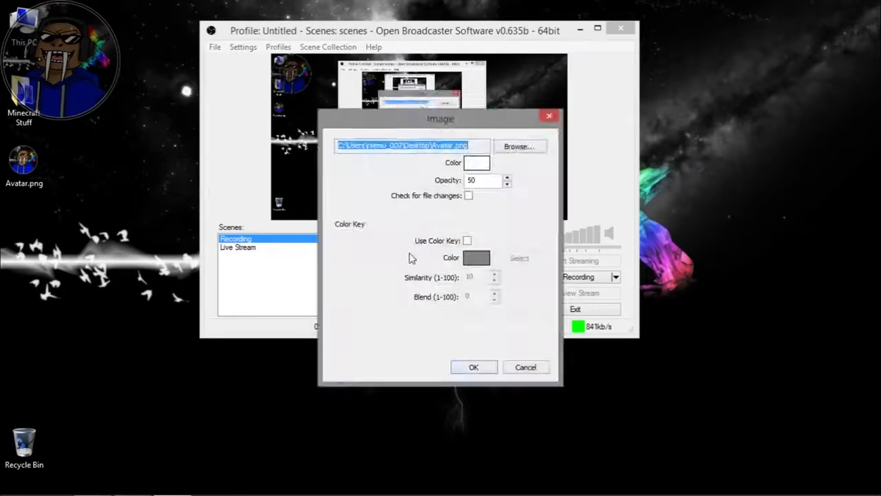
{"action": "double_click", "coordinate": [495, 180]}
{"action": "type", "text": "100"}
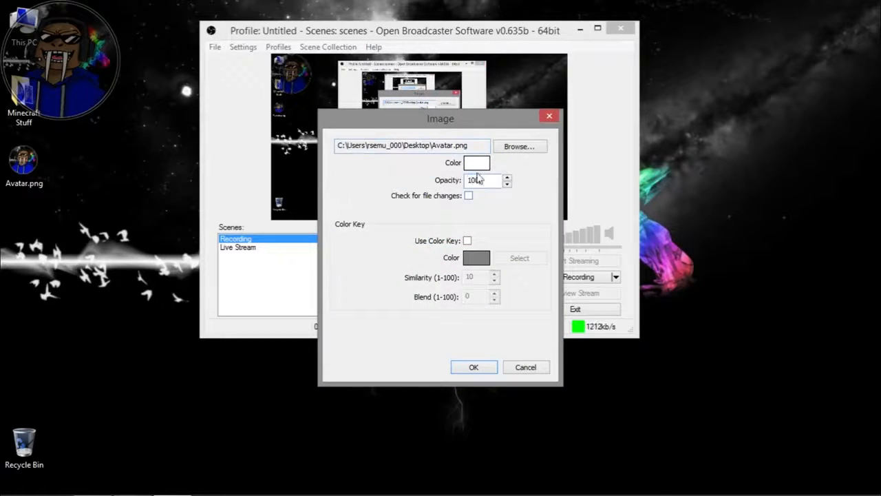
{"action": "left_click", "coordinate": [473, 367]}
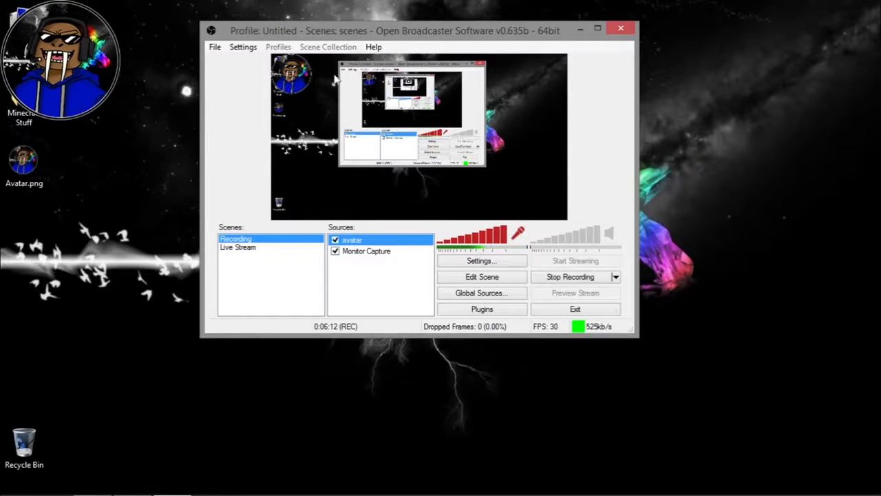
Step: Center the avatar image in the Recording scene
{"action": "right_click", "coordinate": [269, 69]}
{"action": "right_click", "coordinate": [298, 63]}
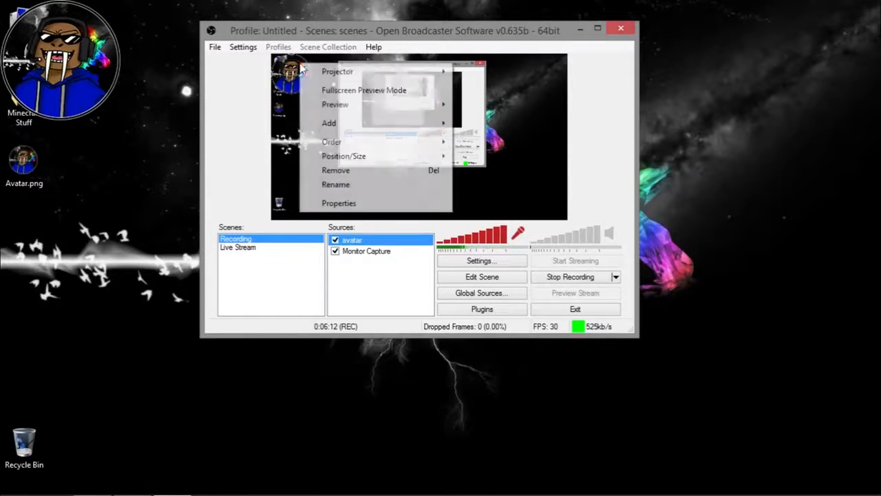
{"action": "left_click", "coordinate": [513, 128]}
{"action": "right_click", "coordinate": [358, 239]}
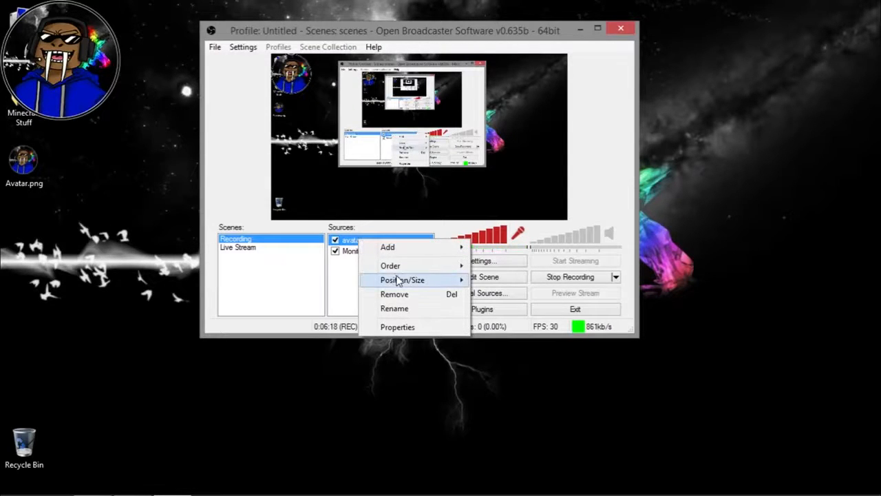
{"action": "mouse_move", "coordinate": [398, 281]}
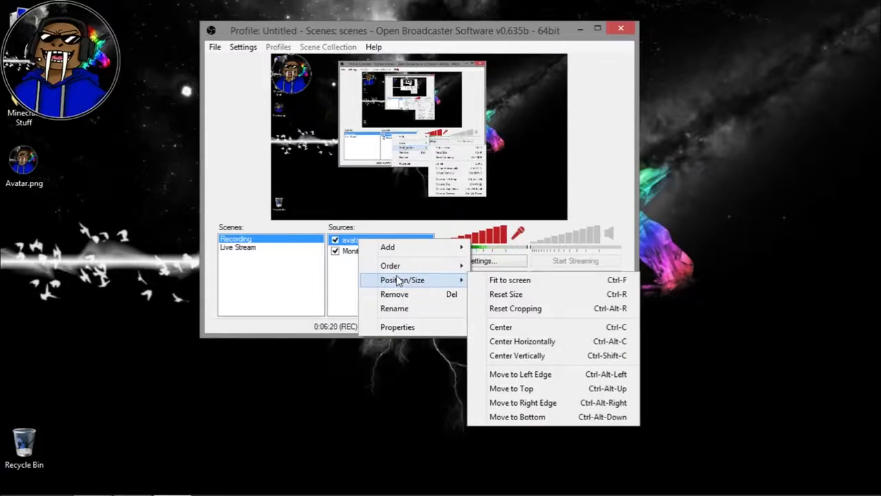
{"action": "left_click", "coordinate": [524, 327]}
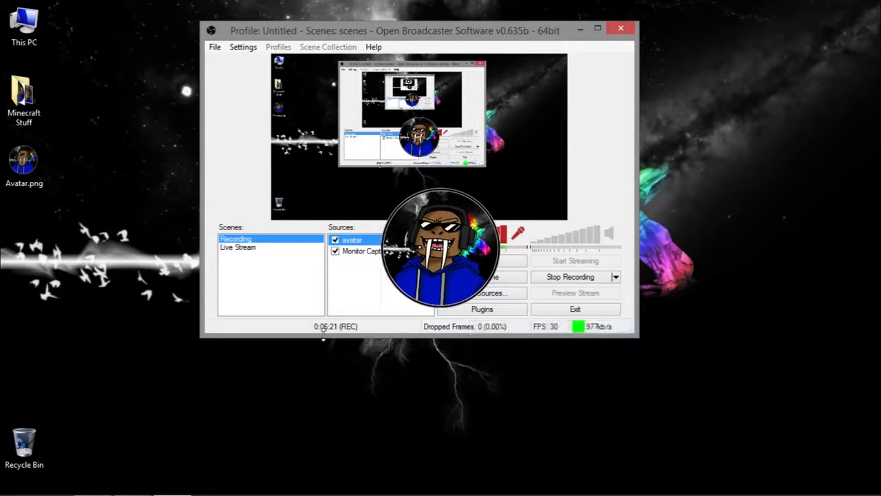
Step: Move the avatar image to the bottom and then to the right edge of the scene
{"action": "right_click", "coordinate": [373, 265]}
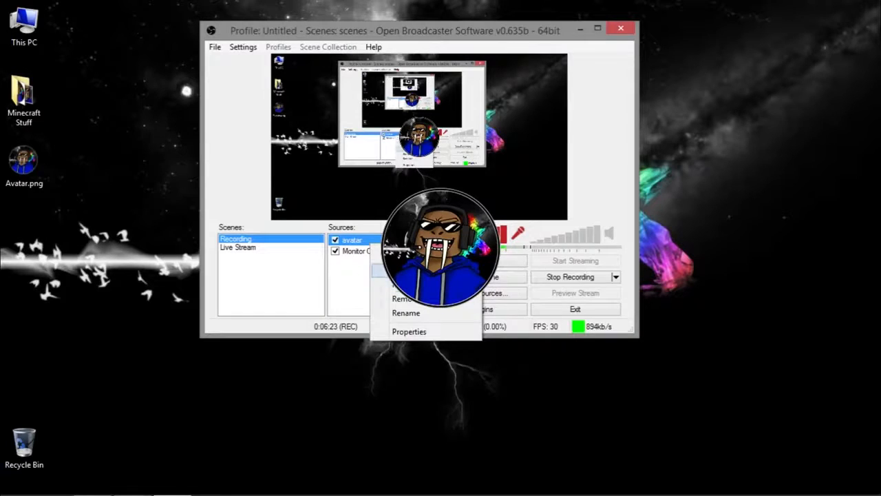
{"action": "mouse_move", "coordinate": [378, 271]}
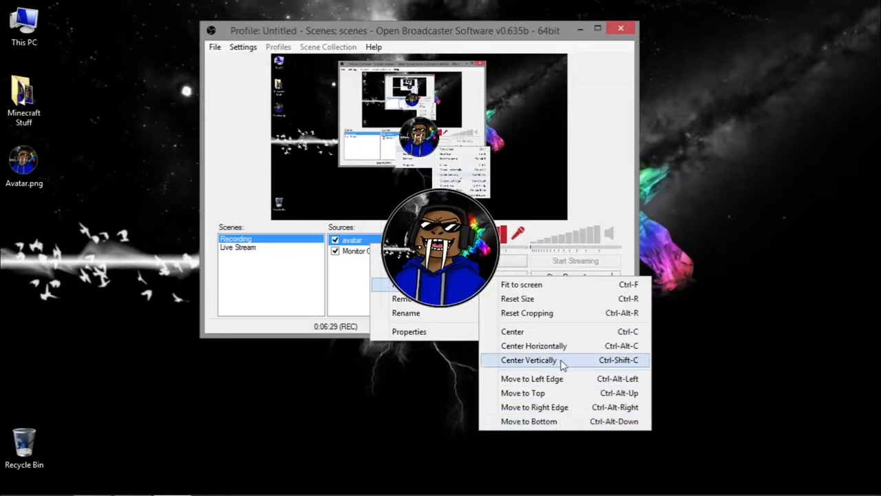
{"action": "left_click", "coordinate": [559, 421]}
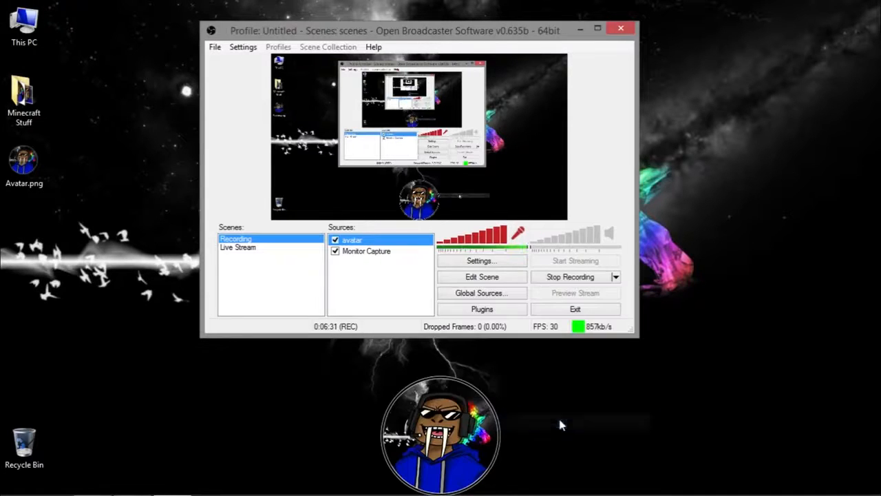
{"action": "right_click", "coordinate": [378, 241]}
{"action": "mouse_move", "coordinate": [431, 268]}
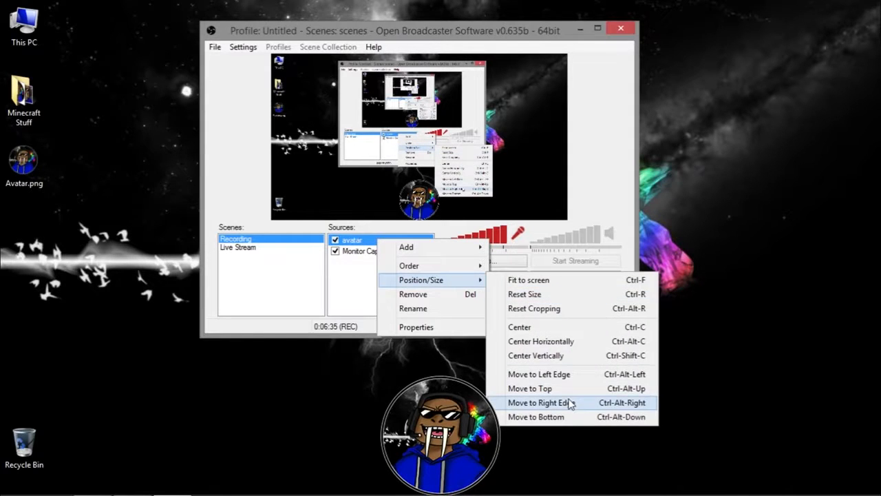
{"action": "left_click", "coordinate": [573, 406]}
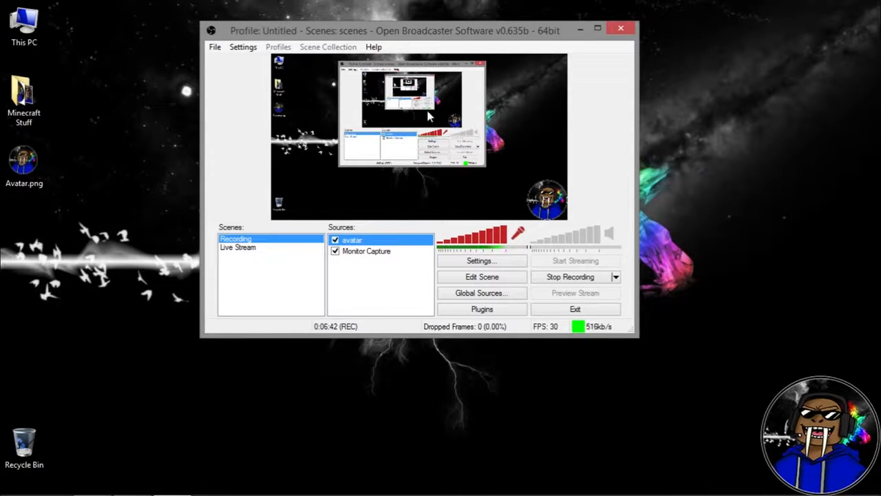
Step: Edit the scene and shrink the avatar image, keeping it in the lower-right corner of the preview
{"action": "left_click", "coordinate": [507, 279]}
{"action": "left_click_drag", "start_coordinate": [547, 199], "coordinate": [562, 214]}
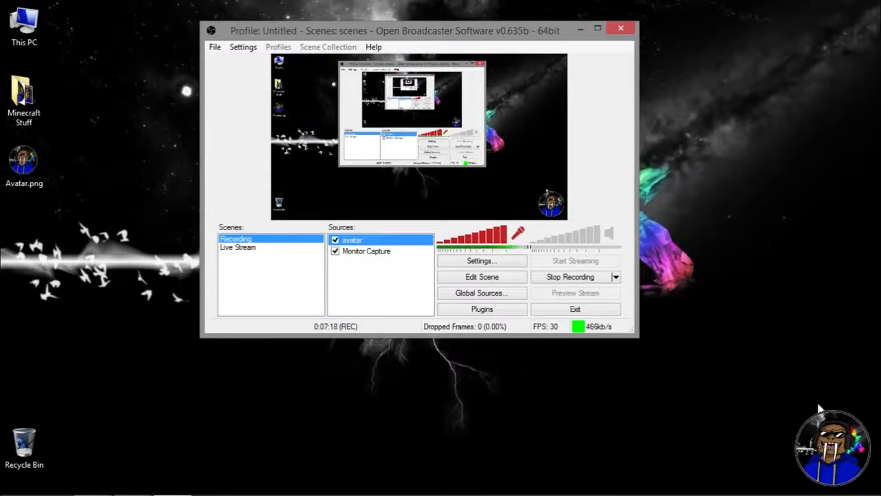
Step: Add a text source named Text to the Recording scene
{"action": "right_click", "coordinate": [351, 275]}
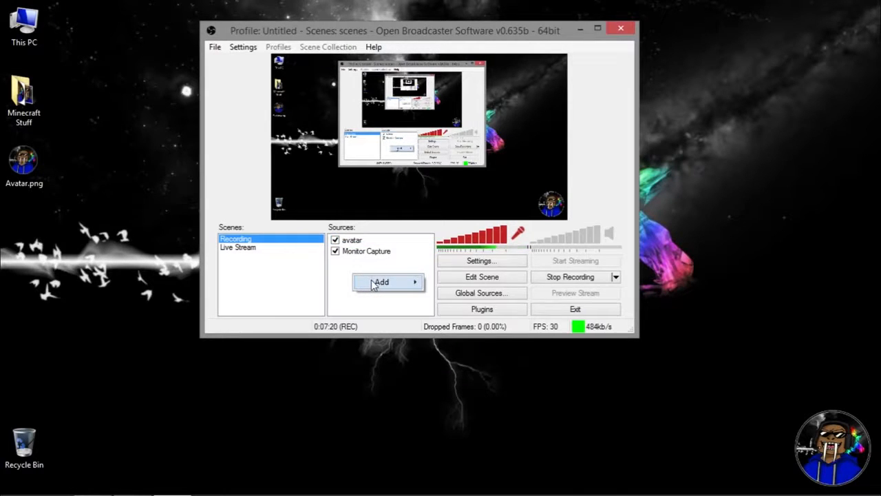
{"action": "mouse_move", "coordinate": [386, 282]}
{"action": "left_click", "coordinate": [482, 338]}
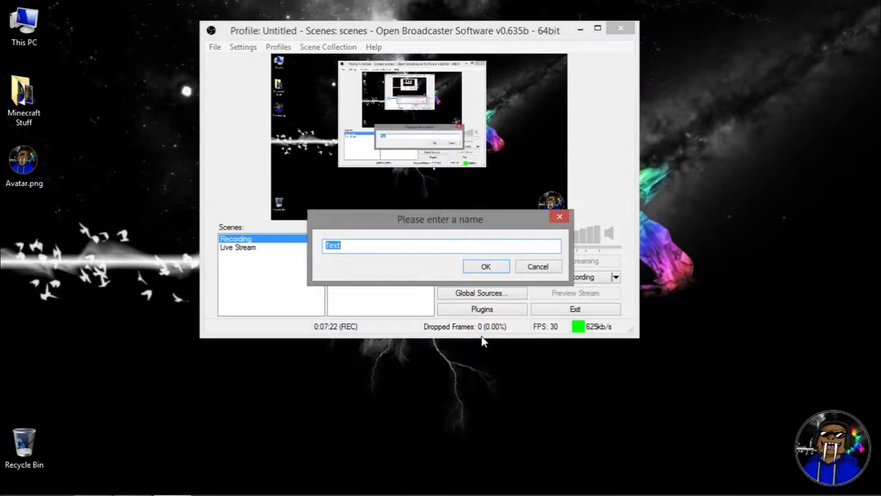
{"action": "left_click", "coordinate": [489, 267]}
Step: Set the text source's font to HuskyStash-Regular
{"action": "left_click_drag", "start_coordinate": [427, 83], "coordinate": [642, 83]}
{"action": "left_click", "coordinate": [677, 97]}
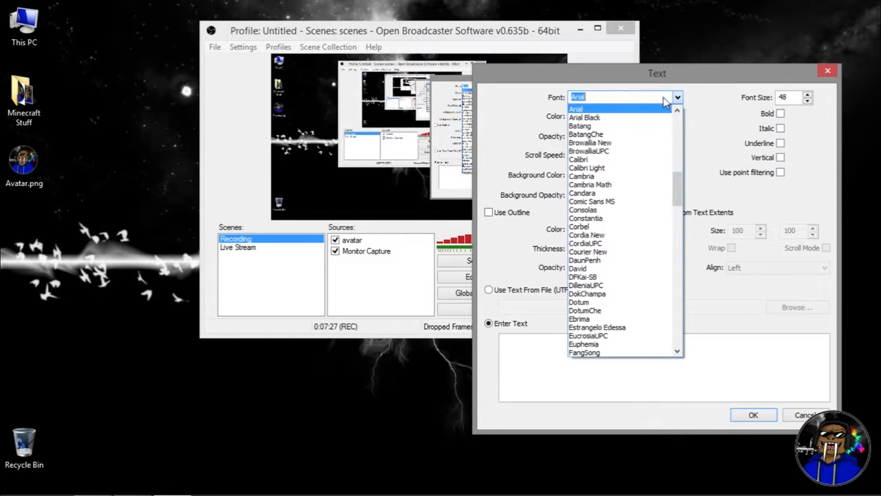
{"action": "left_click", "coordinate": [646, 97]}
{"action": "type", "text": "h-Reg"}
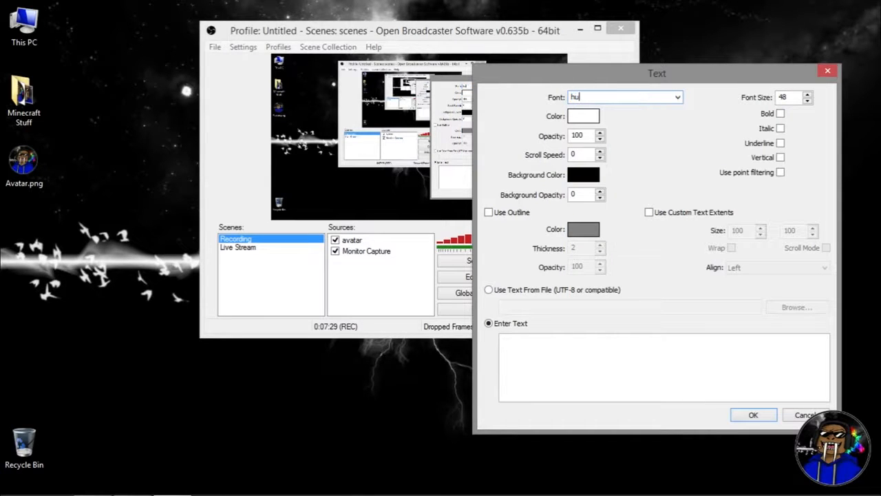
{"action": "type", "text": "u"}
{"action": "left_click", "coordinate": [678, 97]}
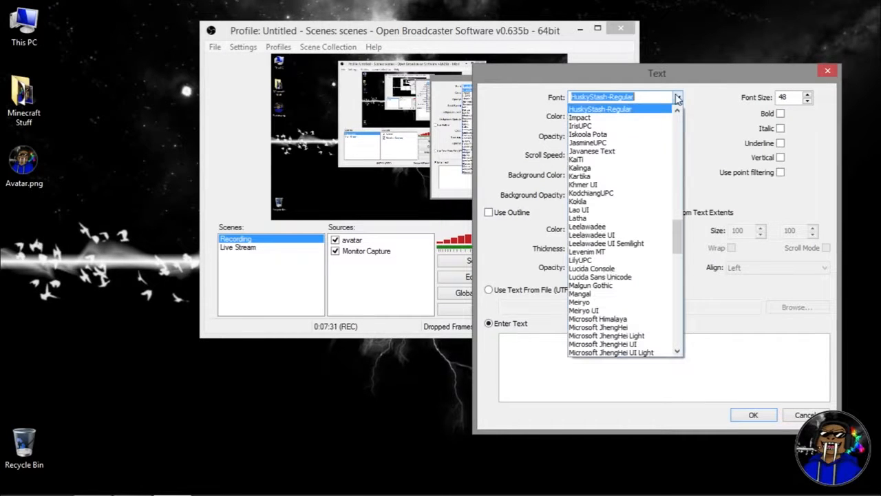
{"action": "type", "text": "hh"}
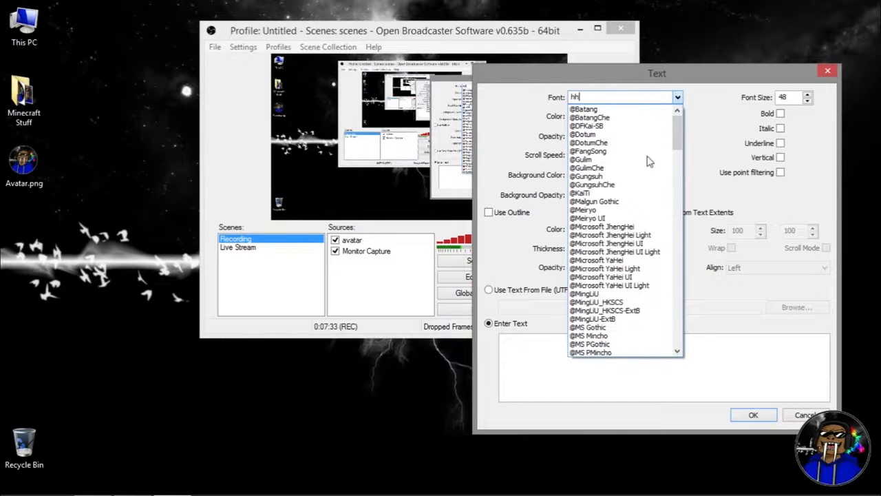
{"action": "key", "text": "BackSpace"}
{"action": "left_click", "coordinate": [628, 110]}
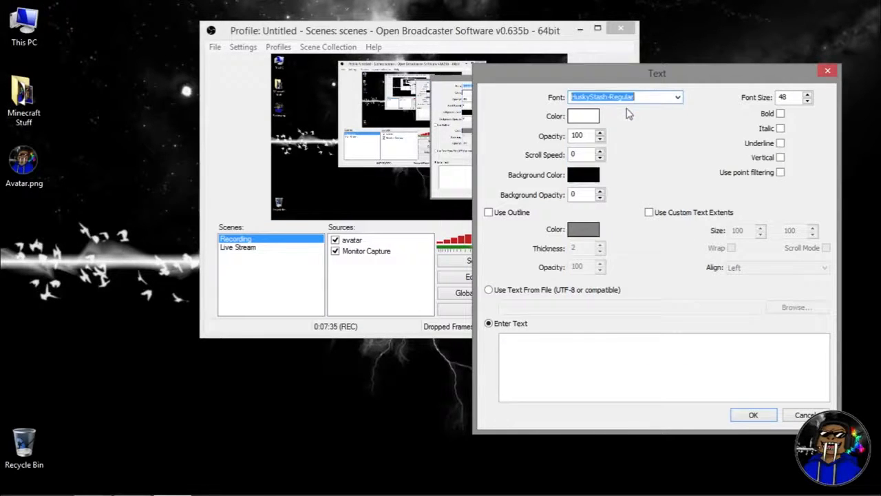
Step: Enter HELLO WORLD! as the source's text, make it bold, and accept the text settings
{"action": "left_click_drag", "start_coordinate": [596, 73], "coordinate": [650, 63]}
{"action": "left_click", "coordinate": [637, 311]}
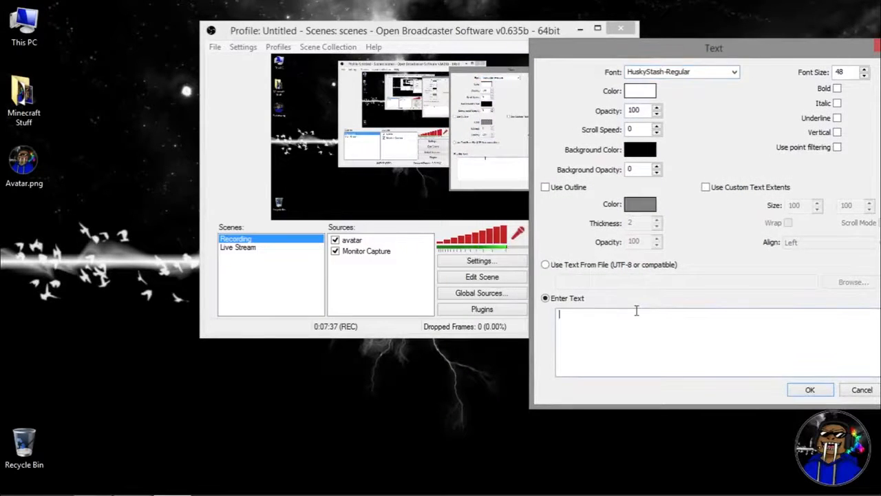
{"action": "type", "text": "HELLO WORLD!"}
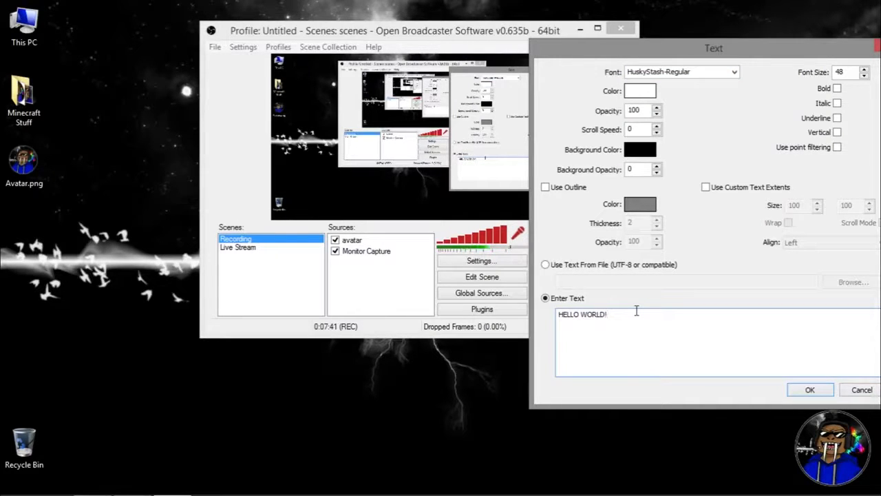
{"action": "left_click_drag", "start_coordinate": [731, 56], "coordinate": [633, 68]}
{"action": "left_click", "coordinate": [738, 100]}
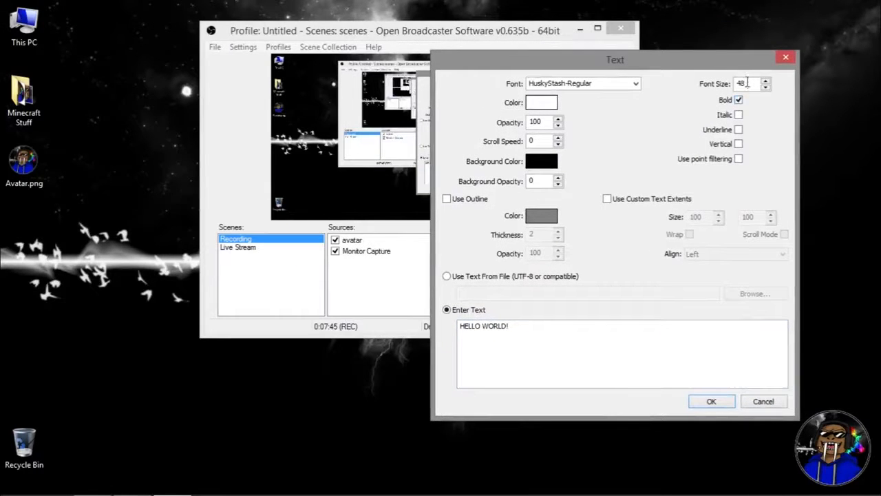
{"action": "left_click", "coordinate": [724, 402]}
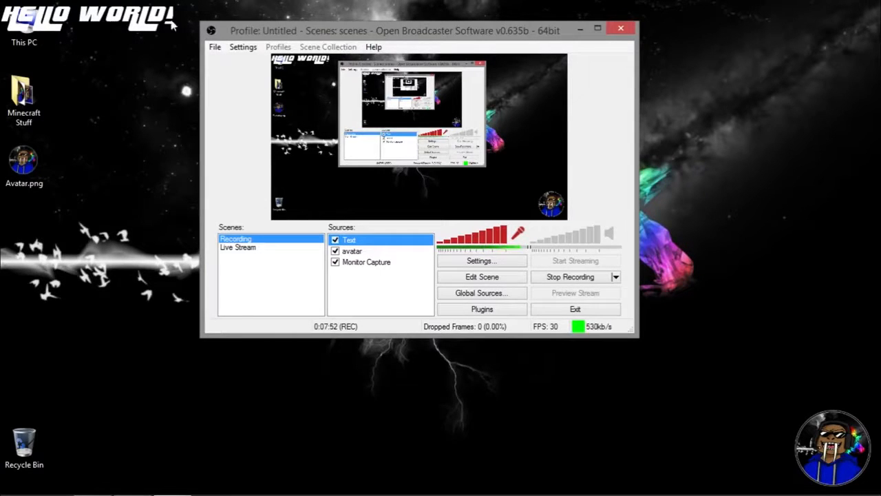
Step: Reopen the Text source's properties and give the text a red outline
{"action": "right_click", "coordinate": [374, 240]}
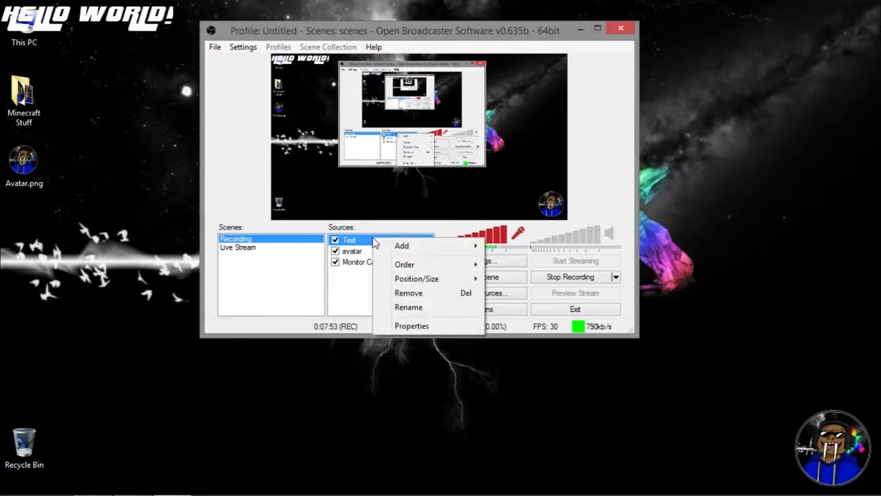
{"action": "left_click", "coordinate": [421, 325]}
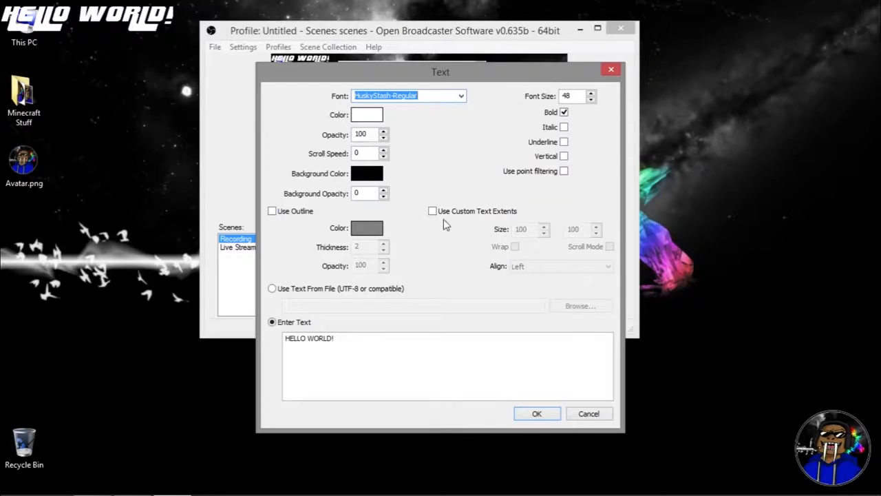
{"action": "left_click_drag", "start_coordinate": [417, 79], "coordinate": [649, 93]}
{"action": "left_click", "coordinate": [504, 225]}
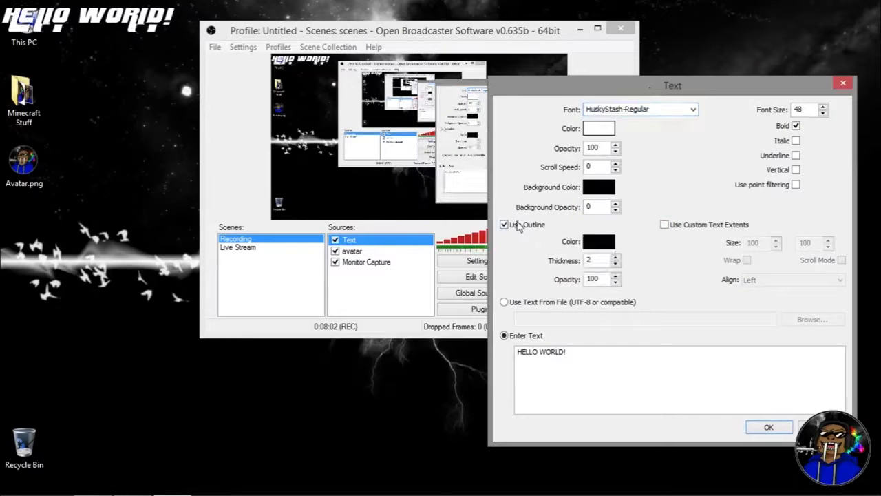
{"action": "left_click", "coordinate": [612, 243]}
{"action": "left_click", "coordinate": [512, 151]}
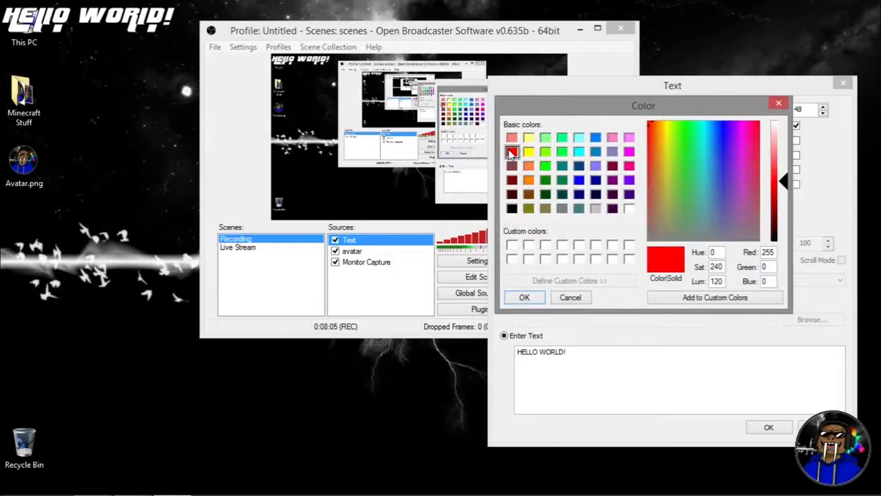
{"action": "left_click", "coordinate": [526, 297]}
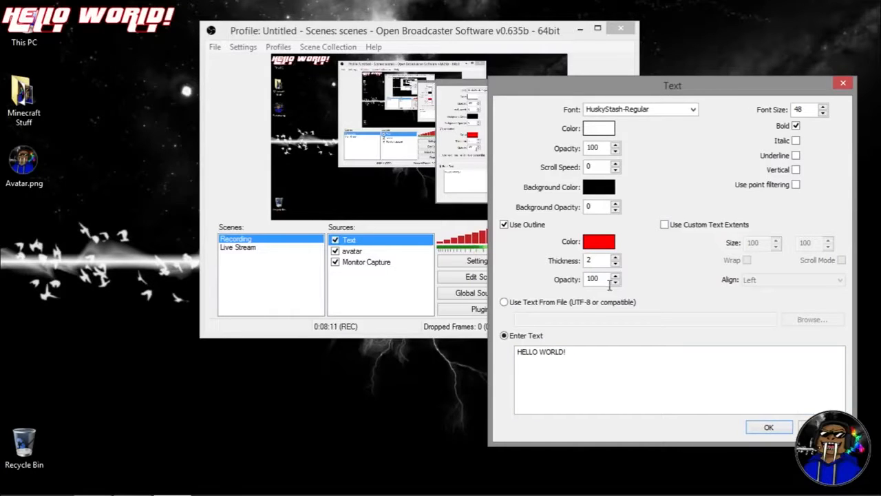
Step: Set the text outline's thickness to 13
{"action": "left_click", "coordinate": [617, 257]}
{"action": "left_click", "coordinate": [617, 257]}
{"action": "left_click", "coordinate": [617, 257]}
{"action": "left_click", "coordinate": [617, 257]}
{"action": "left_click", "coordinate": [616, 258]}
{"action": "left_click", "coordinate": [617, 257]}
{"action": "left_click", "coordinate": [617, 258]}
{"action": "left_click", "coordinate": [617, 258]}
{"action": "left_click", "coordinate": [617, 257]}
{"action": "left_click", "coordinate": [617, 257]}
{"action": "left_click", "coordinate": [616, 257]}
{"action": "left_click", "coordinate": [617, 257]}
{"action": "left_click", "coordinate": [617, 257]}
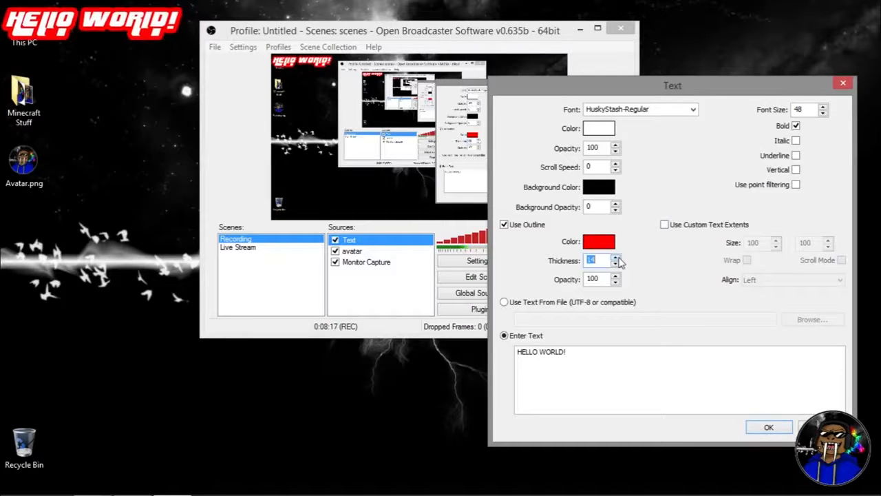
{"action": "left_click", "coordinate": [617, 265]}
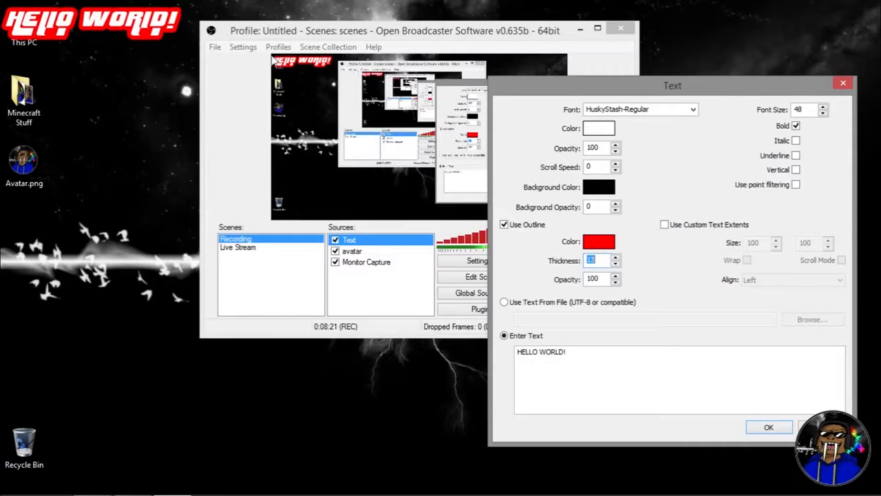
Step: Give the text a purple background (RGB 128, 0, 255) with a background opacity of 100
{"action": "left_click", "coordinate": [610, 192]}
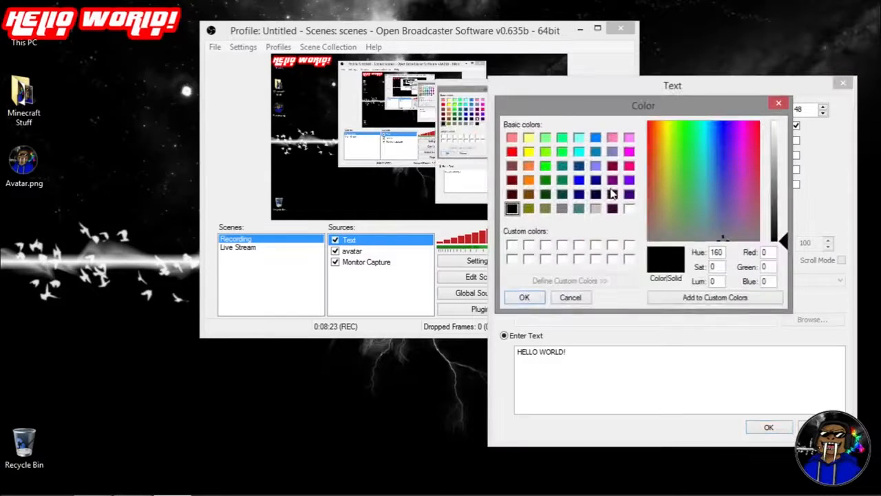
{"action": "left_click", "coordinate": [629, 180]}
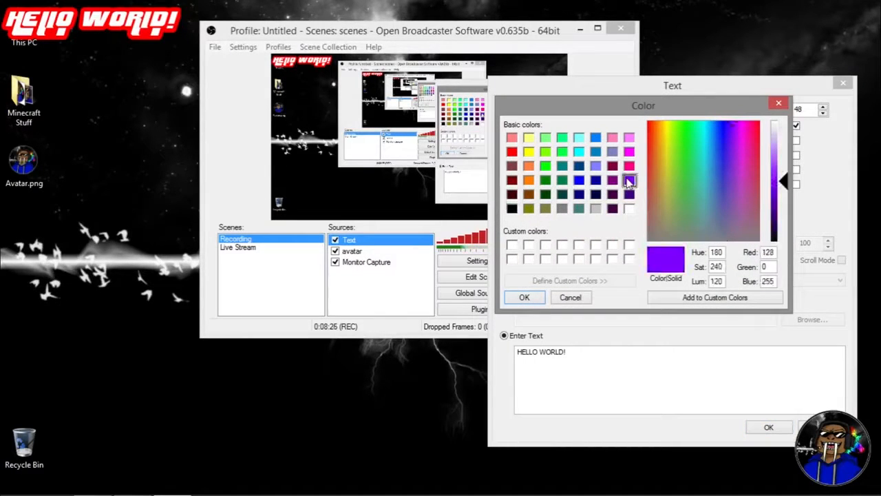
{"action": "left_click", "coordinate": [524, 296]}
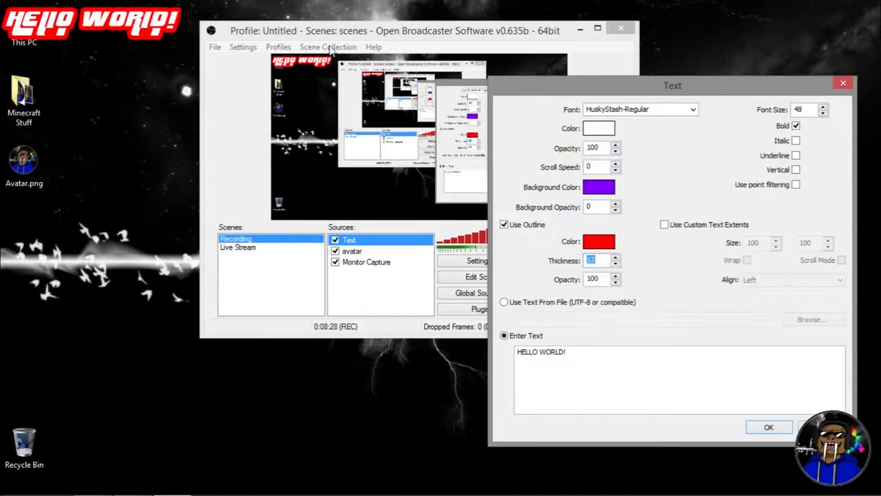
{"action": "left_click_drag", "start_coordinate": [683, 90], "coordinate": [621, 86]}
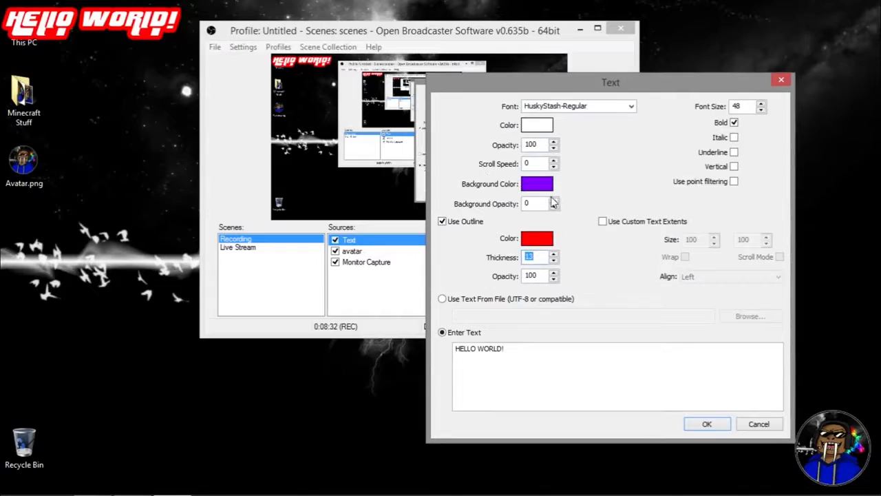
{"action": "left_click", "coordinate": [555, 203]}
{"action": "type", "text": "100"}
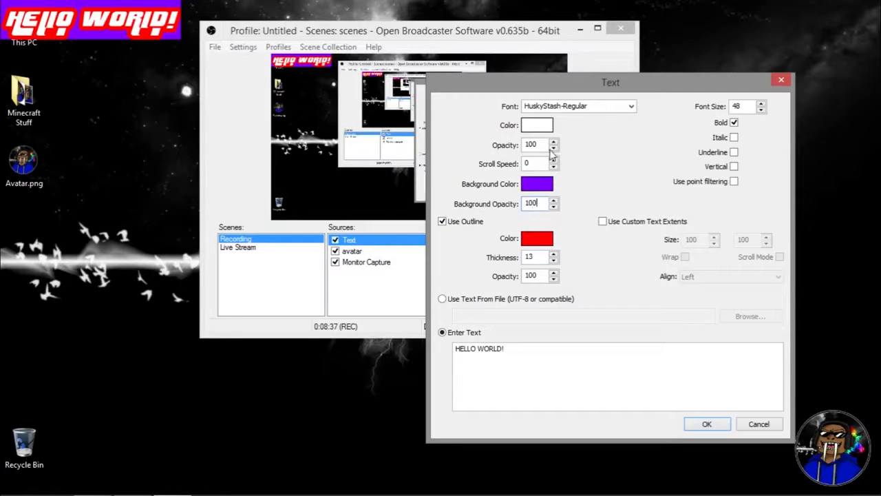
Step: Change the text color to bright green (RGB 0, 255, 128)
{"action": "left_click", "coordinate": [531, 127]}
{"action": "left_click", "coordinate": [500, 135]}
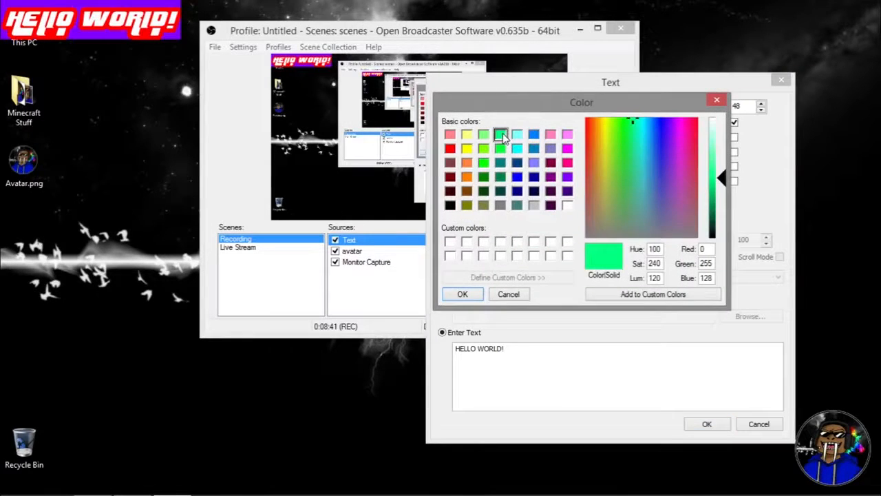
{"action": "left_click", "coordinate": [479, 294]}
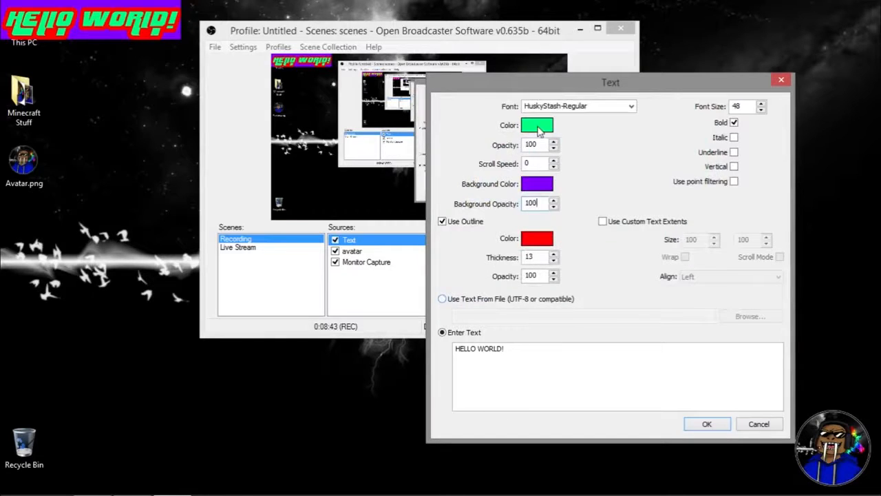
Step: Try the italic, underline, vertical and point filtering options on the text, switching each one back off
{"action": "left_click", "coordinate": [734, 138]}
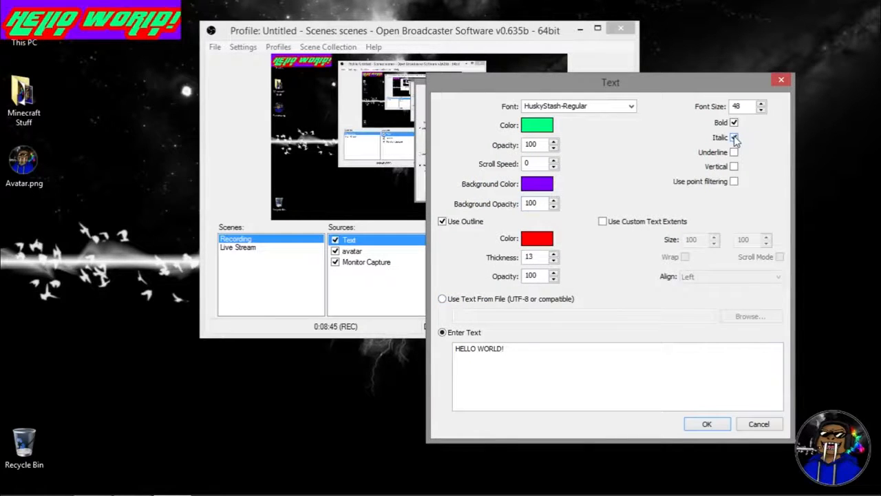
{"action": "left_click", "coordinate": [734, 138]}
{"action": "left_click", "coordinate": [734, 152]}
{"action": "left_click", "coordinate": [735, 155]}
{"action": "left_click", "coordinate": [735, 154]}
{"action": "left_click", "coordinate": [734, 154]}
{"action": "left_click", "coordinate": [735, 166]}
{"action": "left_click", "coordinate": [735, 167]}
{"action": "left_click", "coordinate": [735, 167]}
{"action": "left_click", "coordinate": [735, 167]}
{"action": "left_click", "coordinate": [734, 166]}
{"action": "left_click", "coordinate": [735, 167]}
{"action": "left_click", "coordinate": [735, 166]}
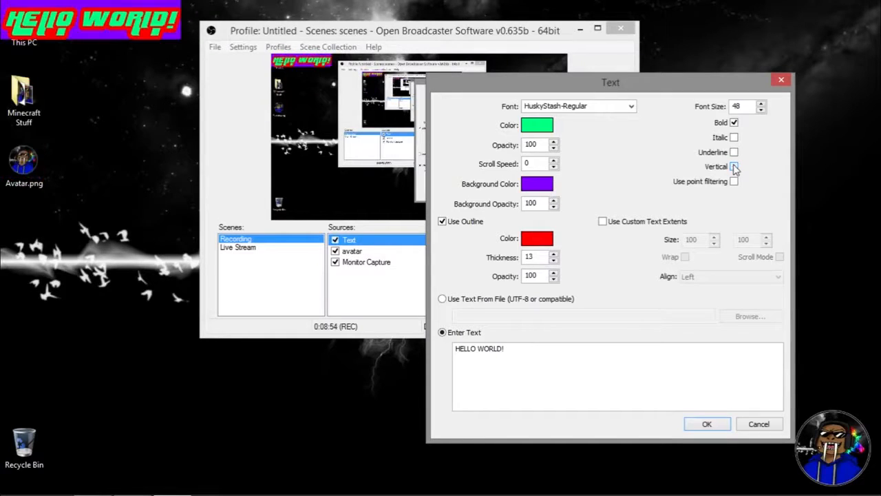
{"action": "left_click", "coordinate": [736, 183]}
{"action": "left_click", "coordinate": [735, 183]}
Step: Try wrapping the text within custom text extents, and turn the custom extents back off
{"action": "left_click", "coordinate": [609, 222]}
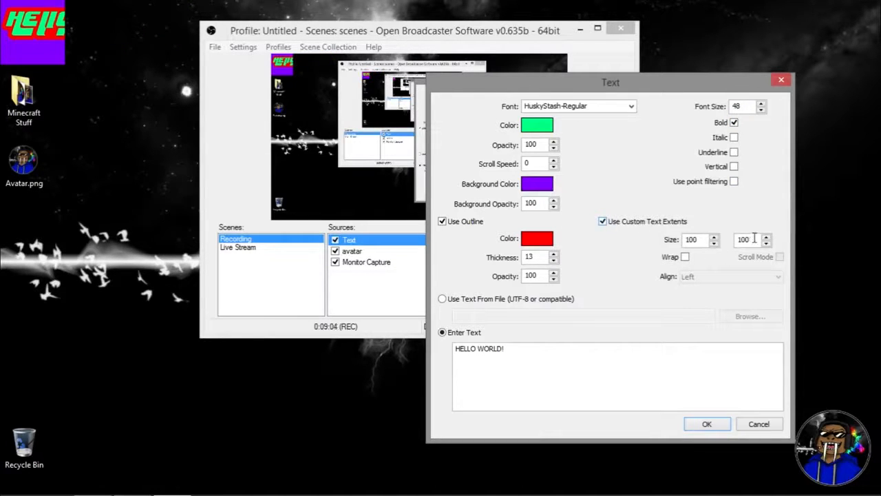
{"action": "left_click", "coordinate": [686, 258]}
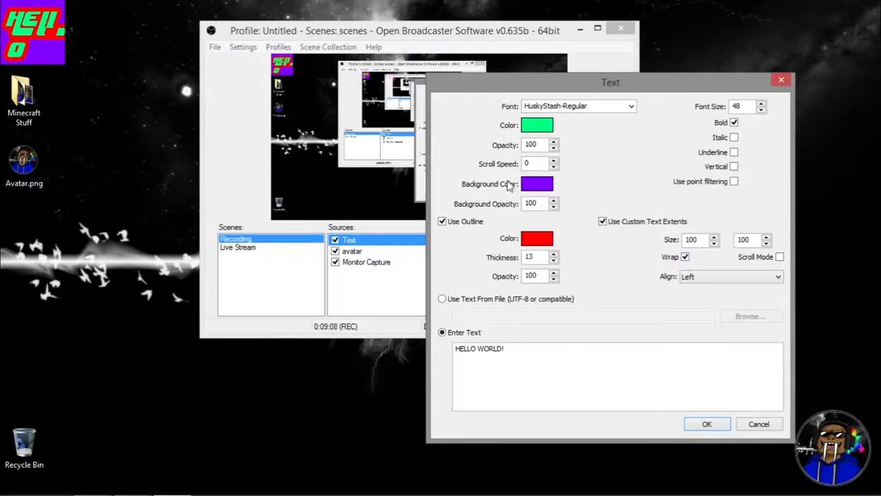
{"action": "left_click", "coordinate": [694, 278]}
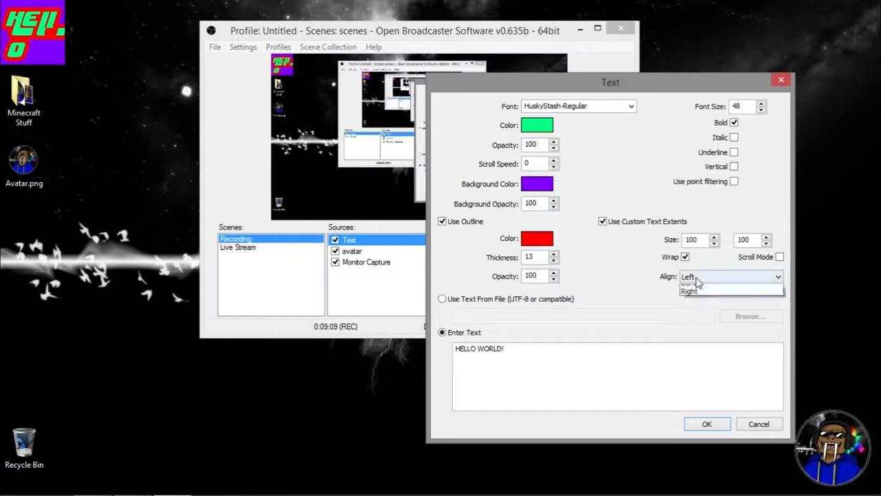
{"action": "left_click", "coordinate": [637, 222]}
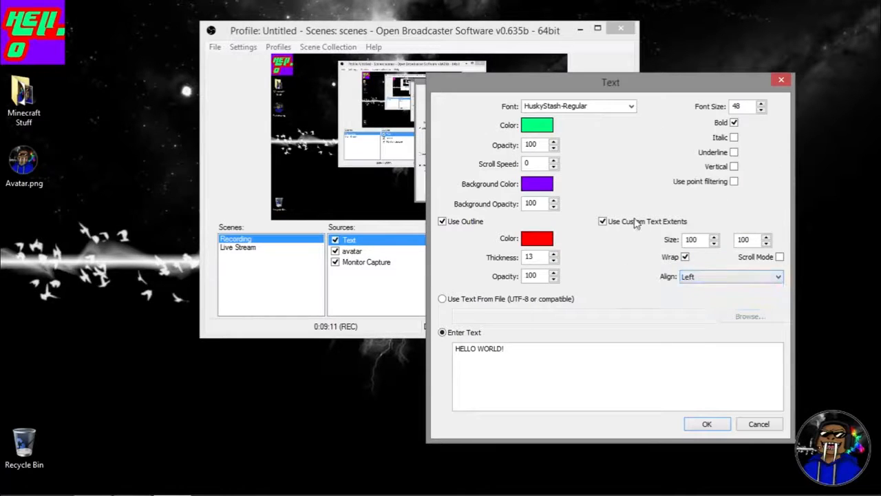
{"action": "left_click", "coordinate": [620, 222]}
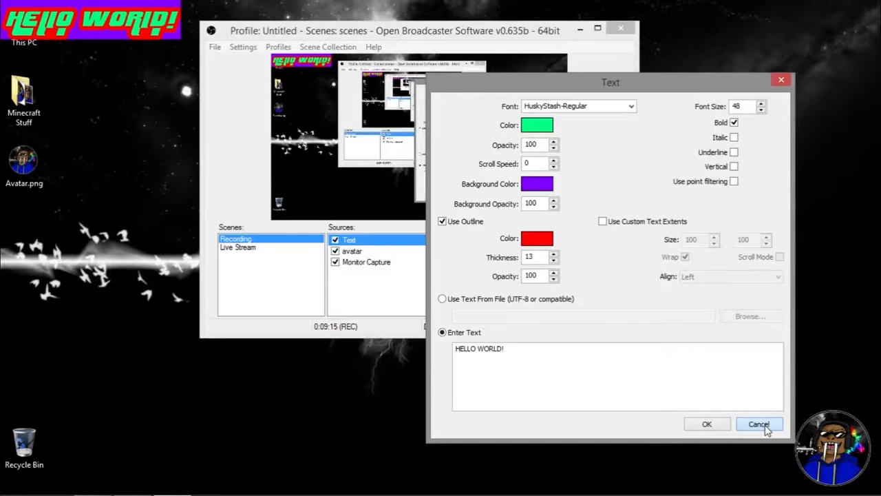
Step: Discard the text property changes and remove the Text source from the Recording scene
{"action": "left_click", "coordinate": [760, 424]}
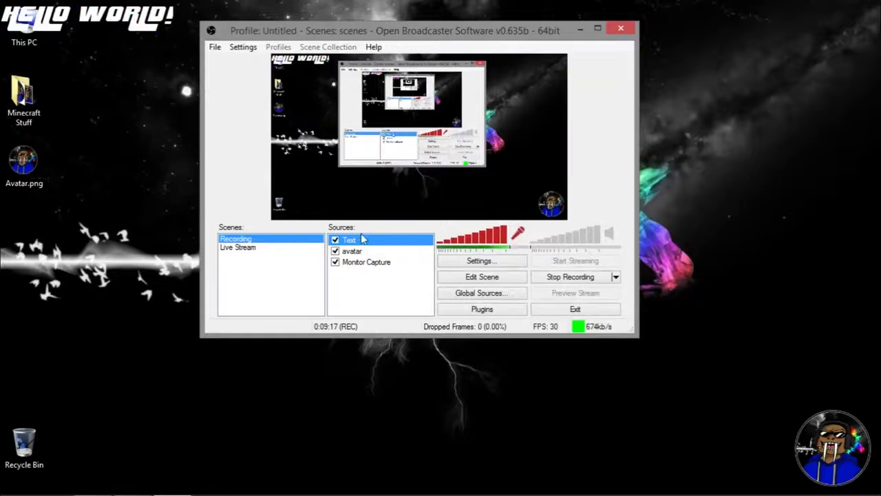
{"action": "right_click", "coordinate": [351, 240]}
{"action": "left_click", "coordinate": [382, 292]}
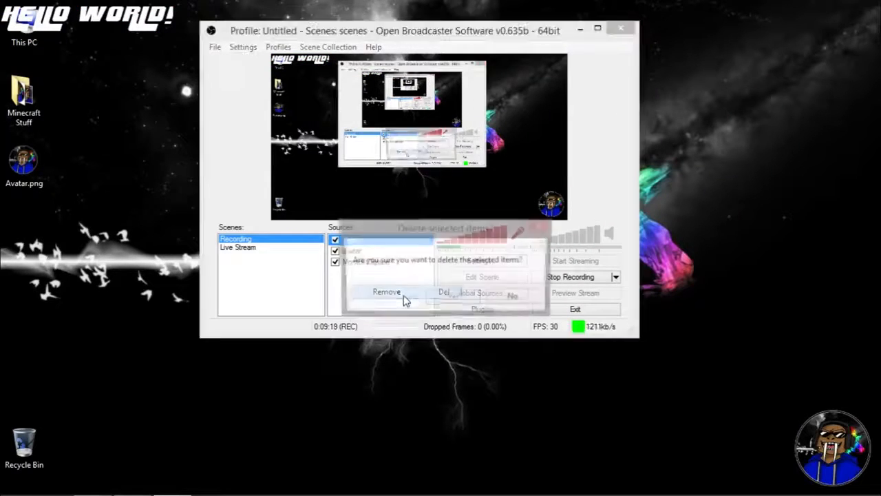
{"action": "left_click", "coordinate": [454, 298]}
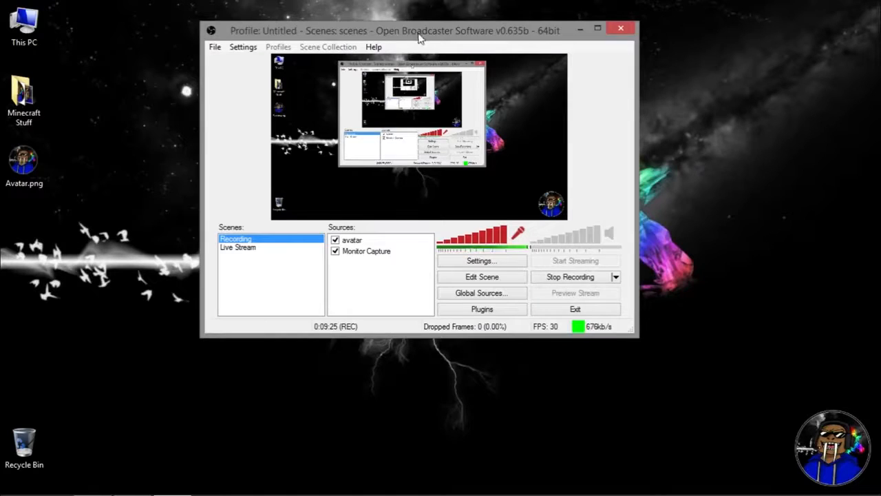
{"action": "left_click_drag", "start_coordinate": [421, 37], "coordinate": [502, 54]}
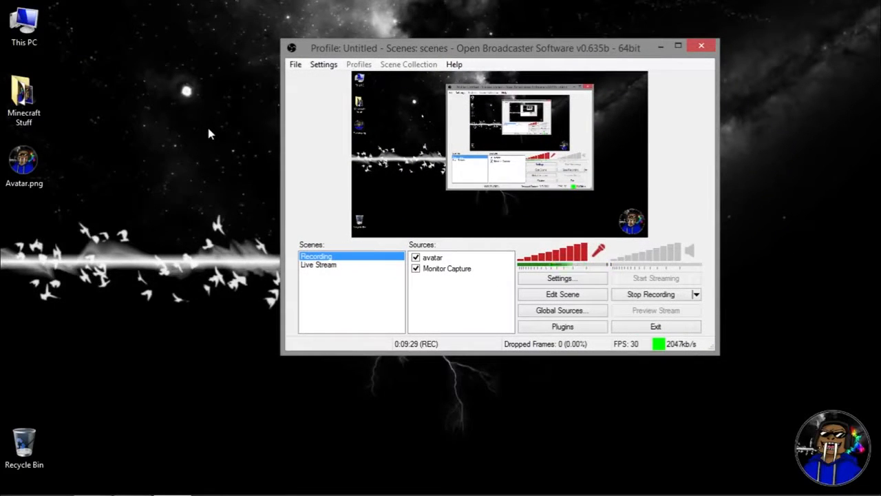
{"action": "left_click", "coordinate": [178, 139]}
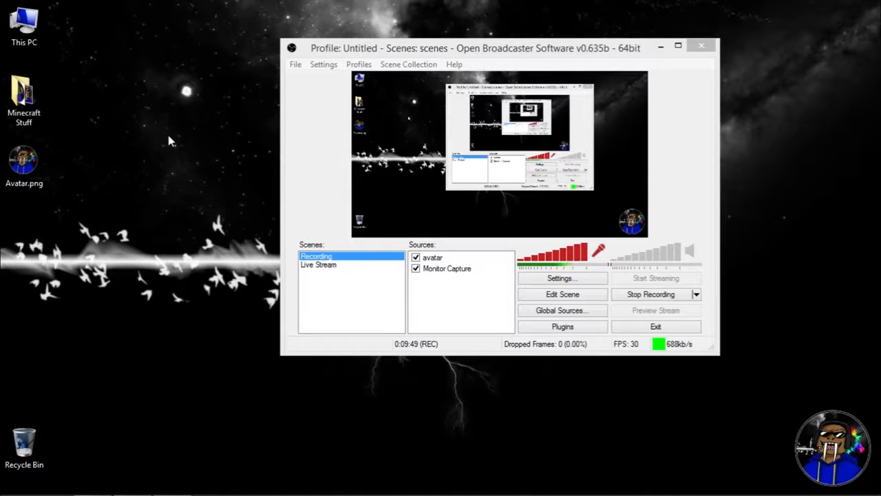
{"action": "right_click", "coordinate": [468, 307]}
{"action": "mouse_move", "coordinate": [497, 321]}
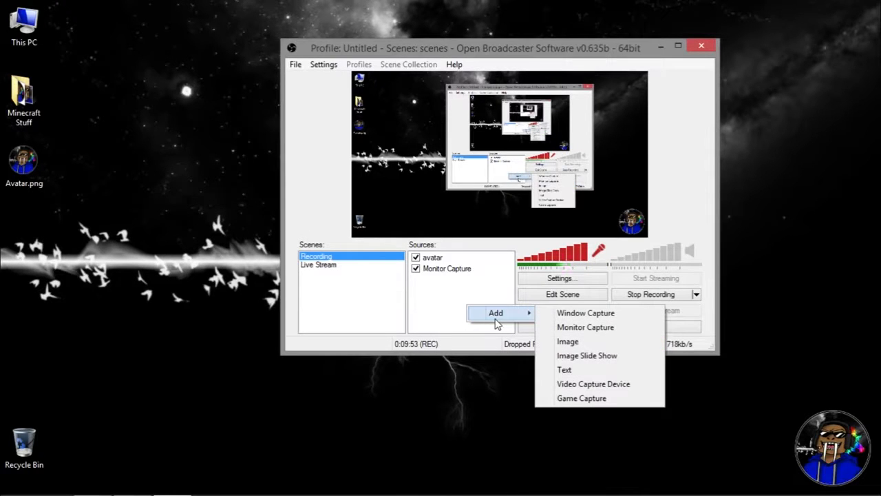
{"action": "left_click", "coordinate": [539, 418]}
Step: Launch Minecraft with the OptiFine profile, then shrink the game window and place it in the desktop's upper-left corner
{"action": "left_click", "coordinate": [14, 484]}
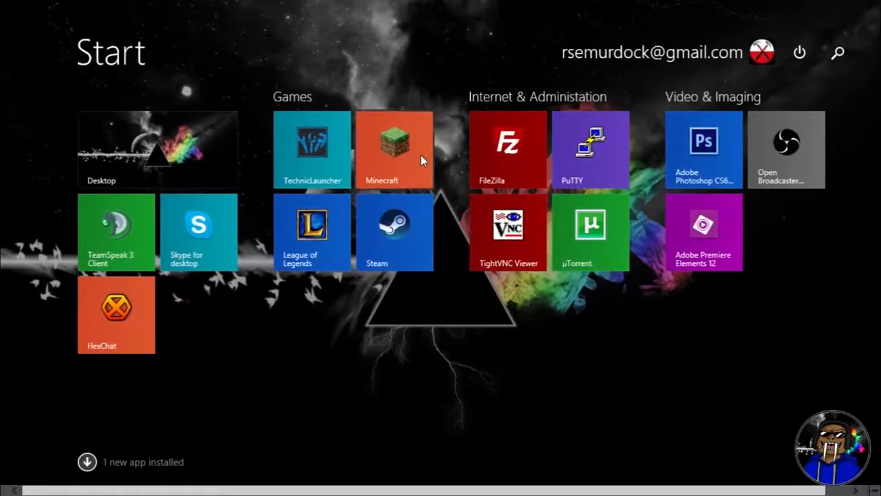
{"action": "left_click", "coordinate": [420, 155]}
{"action": "left_click_drag", "start_coordinate": [442, 110], "coordinate": [350, 86]}
{"action": "left_click_drag", "start_coordinate": [624, 378], "coordinate": [516, 200]}
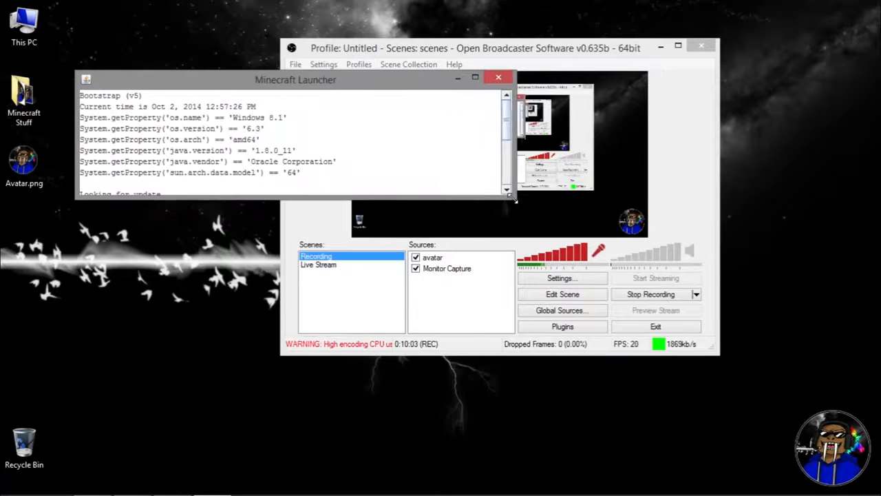
{"action": "left_click", "coordinate": [385, 354]}
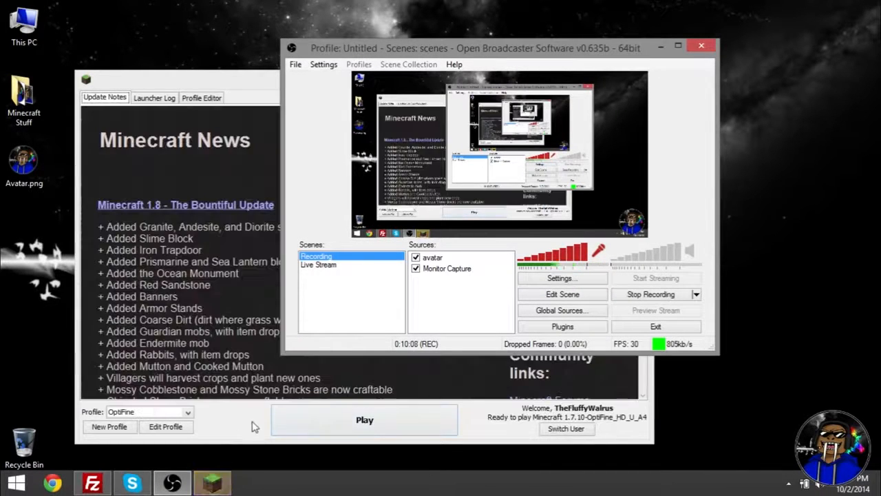
{"action": "left_click", "coordinate": [335, 419]}
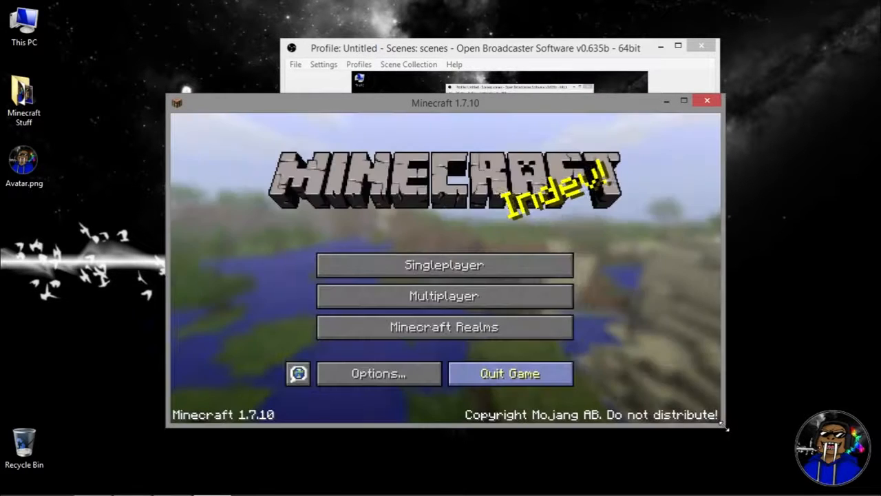
{"action": "left_click_drag", "start_coordinate": [725, 430], "coordinate": [342, 239]}
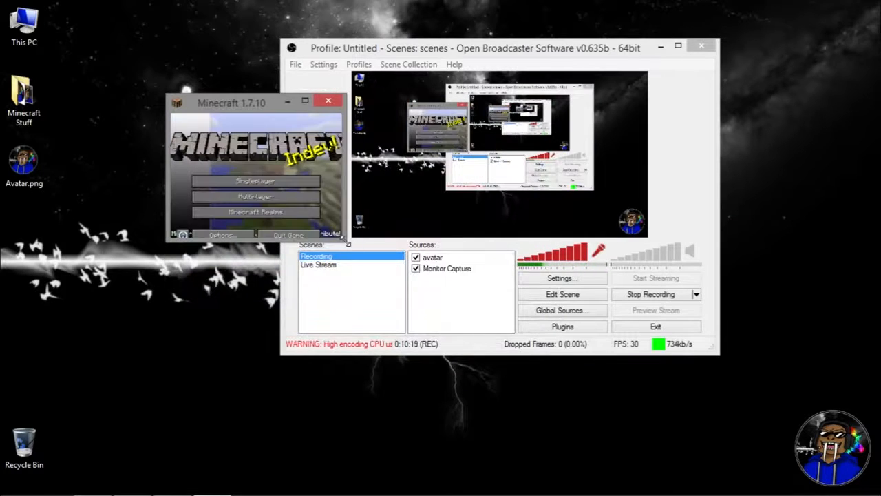
{"action": "left_click_drag", "start_coordinate": [245, 97], "coordinate": [100, 31]}
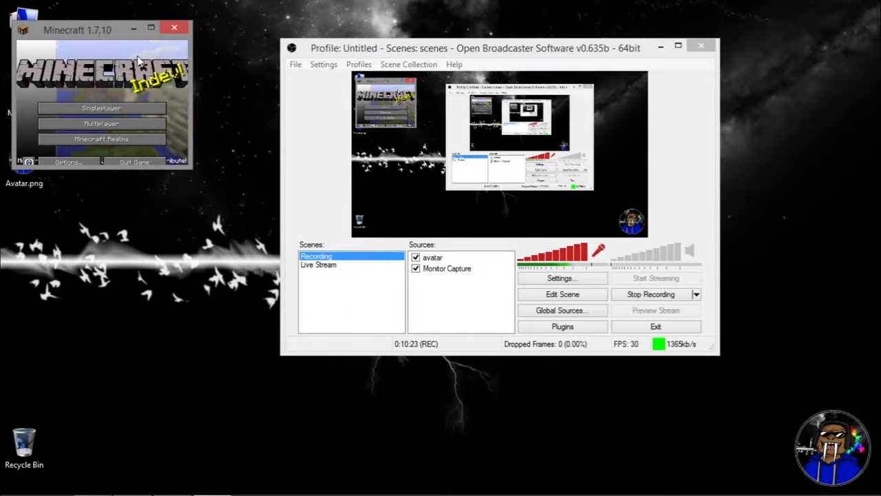
Step: Add a source named Game Capture to the Recording scene, capturing the application [javaw]: Minecraft 1.7.10
{"action": "right_click", "coordinate": [442, 297]}
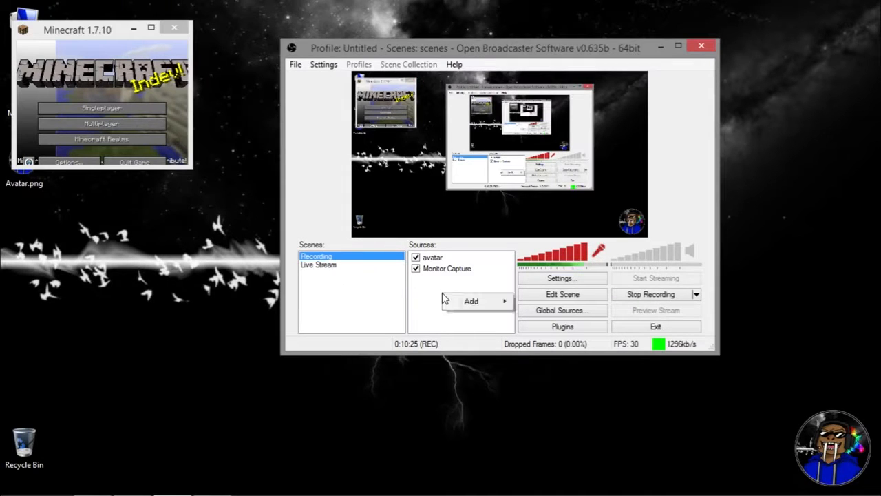
{"action": "mouse_move", "coordinate": [473, 310]}
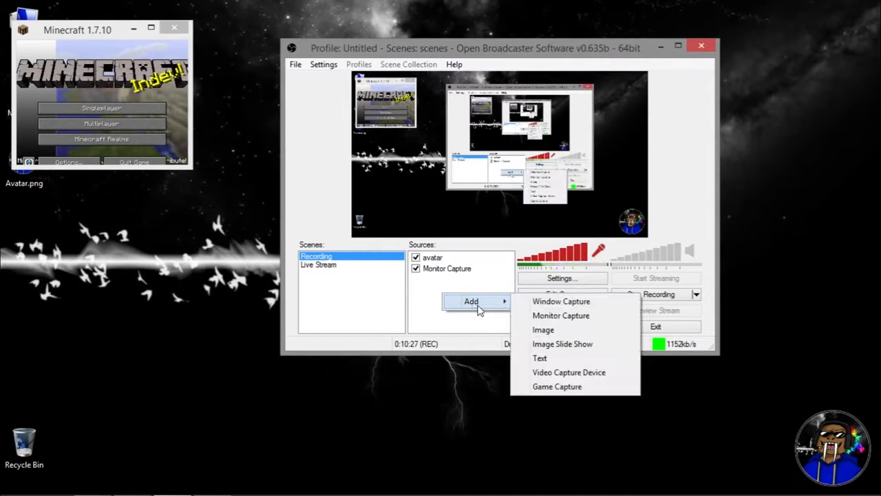
{"action": "left_click", "coordinate": [556, 387]}
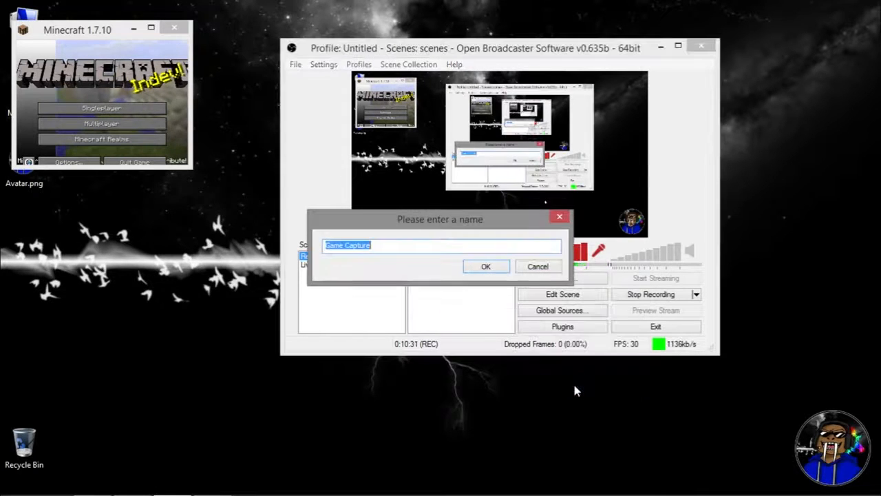
{"action": "left_click", "coordinate": [482, 267]}
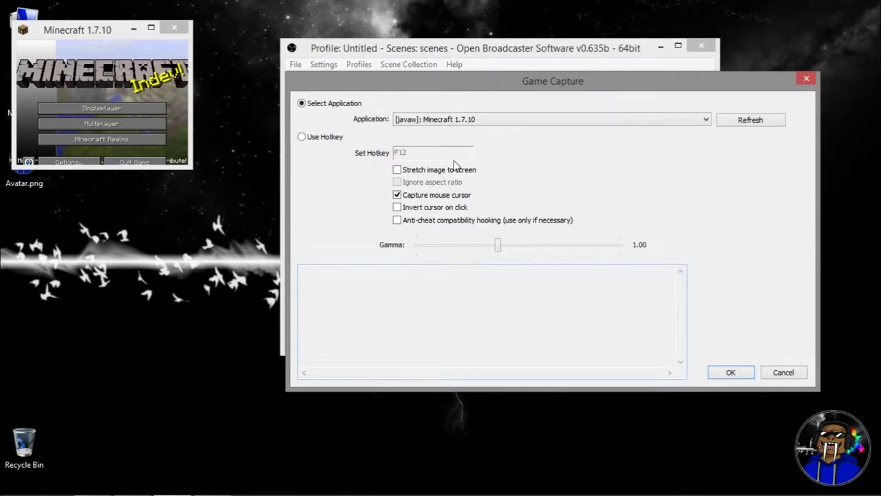
{"action": "left_click", "coordinate": [432, 122]}
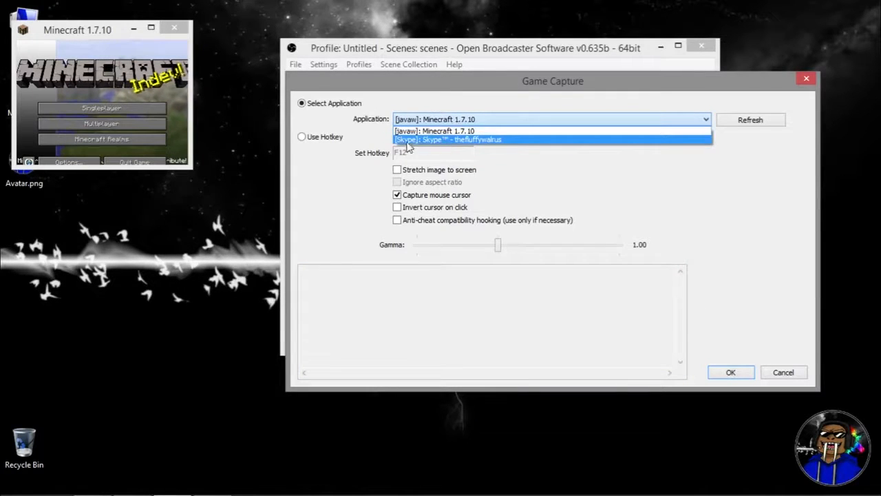
{"action": "left_click", "coordinate": [443, 131]}
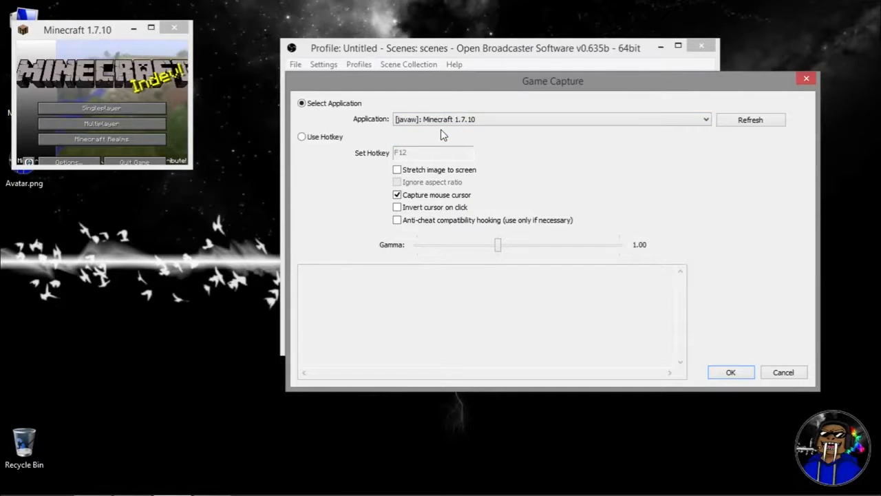
{"action": "left_click", "coordinate": [728, 373]}
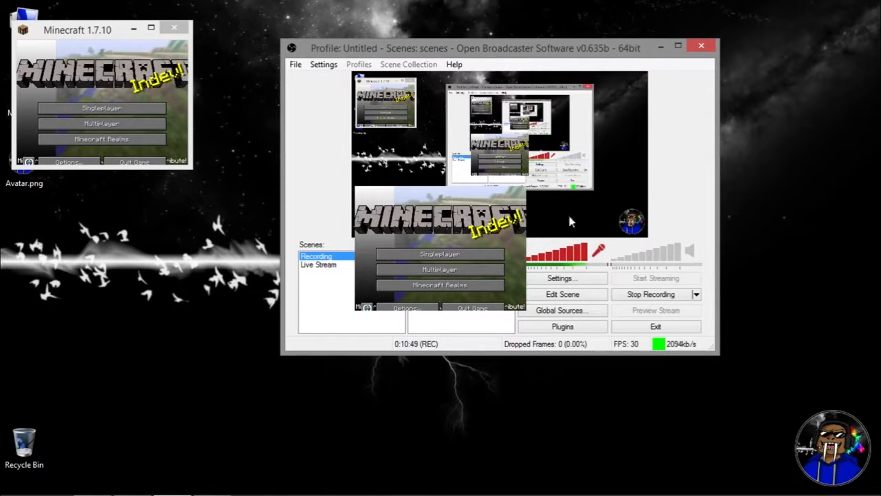
Step: Enlarge the Minecraft window and shift it away from the desktop's upper-left corner
{"action": "left_click_drag", "start_coordinate": [191, 165], "coordinate": [291, 227]}
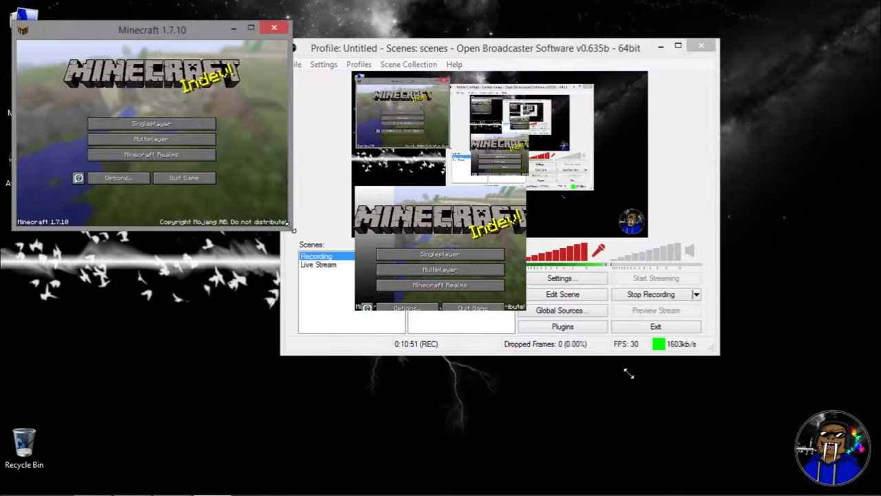
{"action": "left_click", "coordinate": [502, 147]}
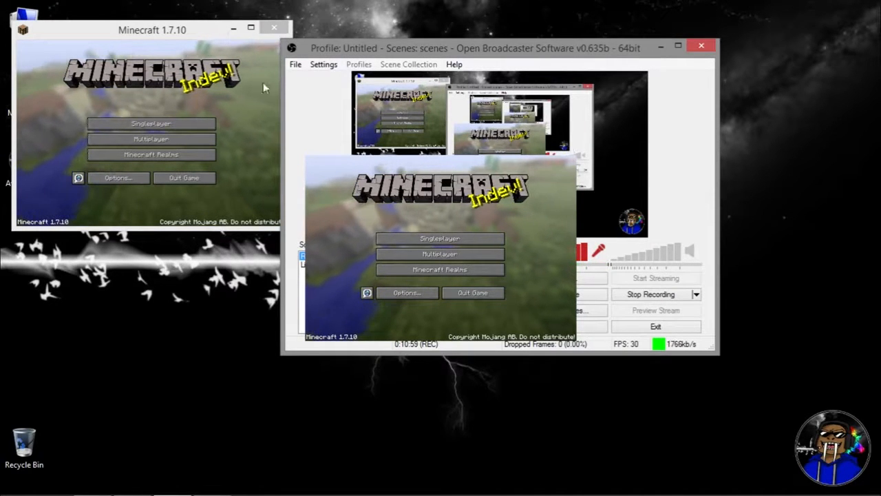
{"action": "left_click_drag", "start_coordinate": [172, 35], "coordinate": [238, 52]}
{"action": "left_click", "coordinate": [640, 347]}
Step: Set the Game Capture source to stretch its image to the screen
{"action": "right_click", "coordinate": [445, 264]}
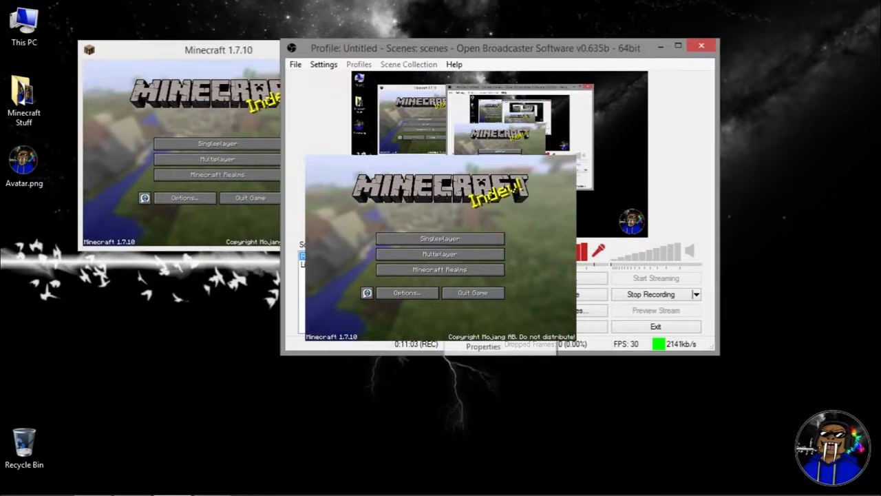
{"action": "left_click", "coordinate": [483, 347]}
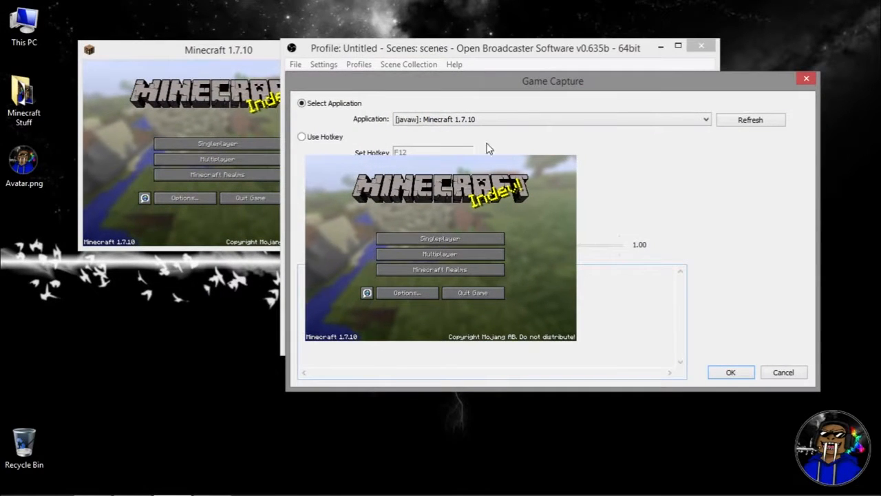
{"action": "left_click_drag", "start_coordinate": [487, 92], "coordinate": [533, 95]}
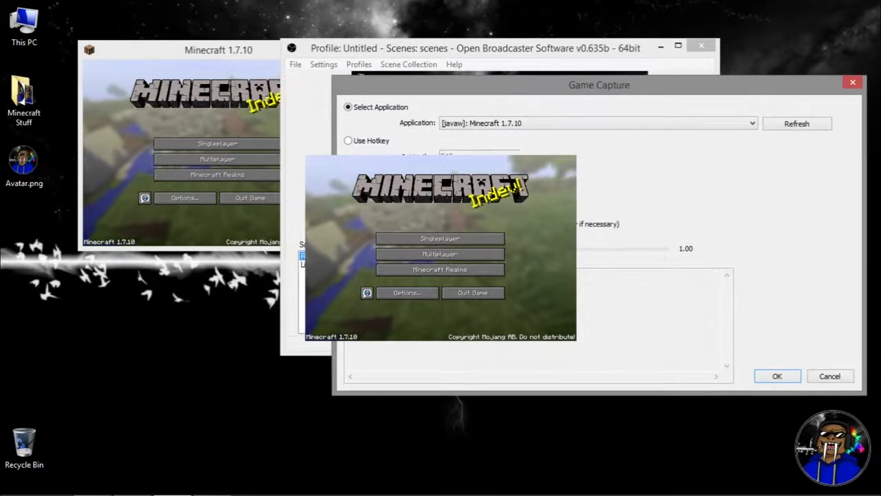
{"action": "left_click", "coordinate": [780, 376]}
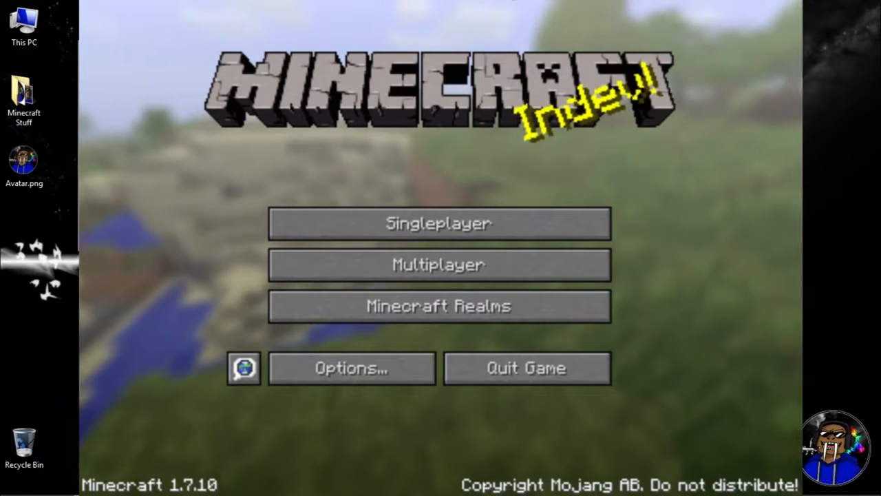
Step: Move the scaled-down Game Capture overlay toward the scene's upper-left corner, and delete the Game Capture source from the Recording scene
{"action": "key", "text": "alt+Tab"}
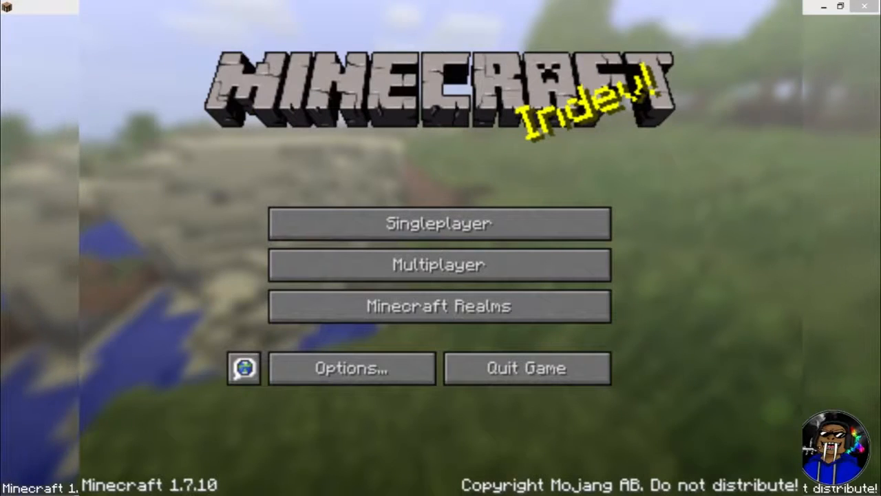
{"action": "key", "text": "F11"}
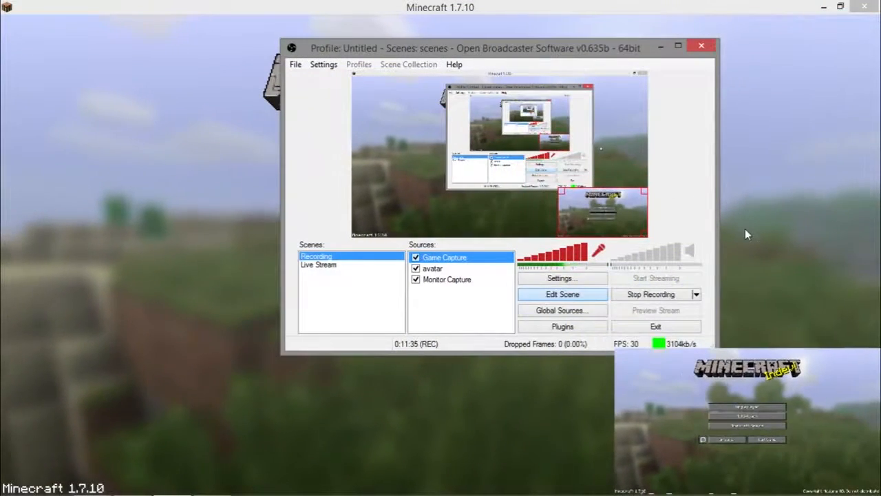
{"action": "left_click_drag", "start_coordinate": [621, 221], "coordinate": [415, 106]}
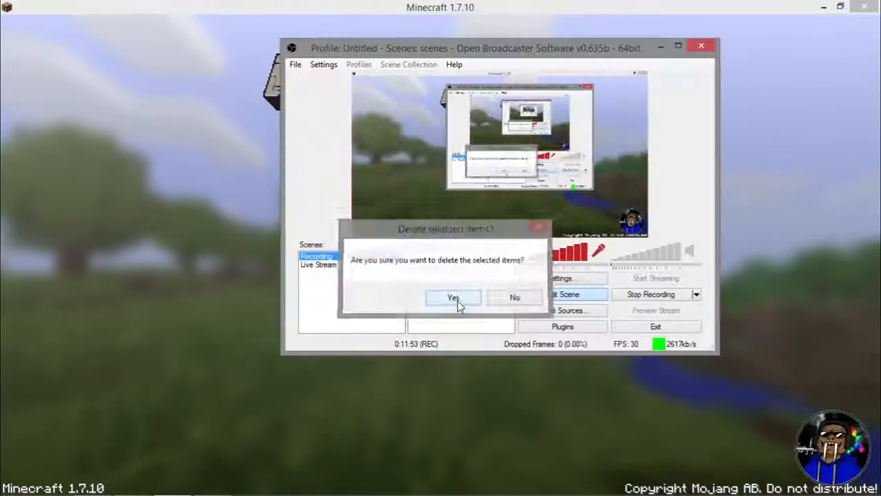
{"action": "left_click", "coordinate": [453, 298]}
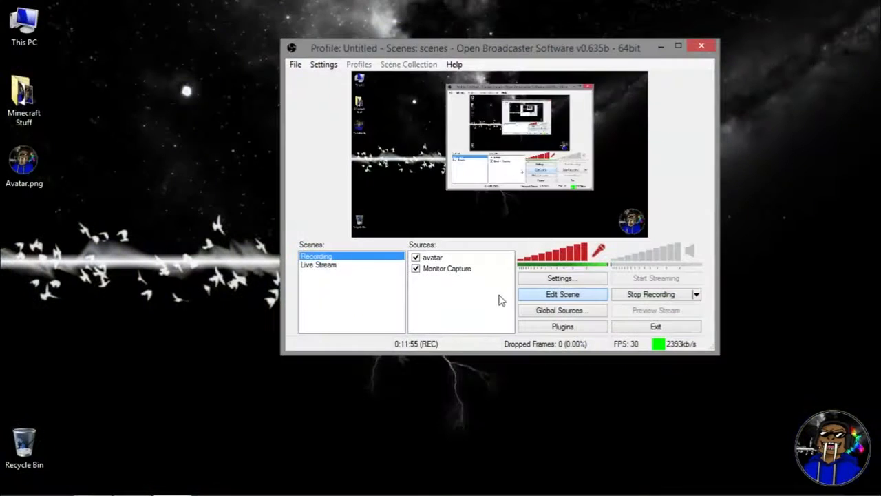
Step: Start adding a source named Video Capture Device to the Recording scene, with USB2.0 HD UVC WebCam as its device
{"action": "right_click", "coordinate": [461, 311]}
{"action": "mouse_move", "coordinate": [471, 318]}
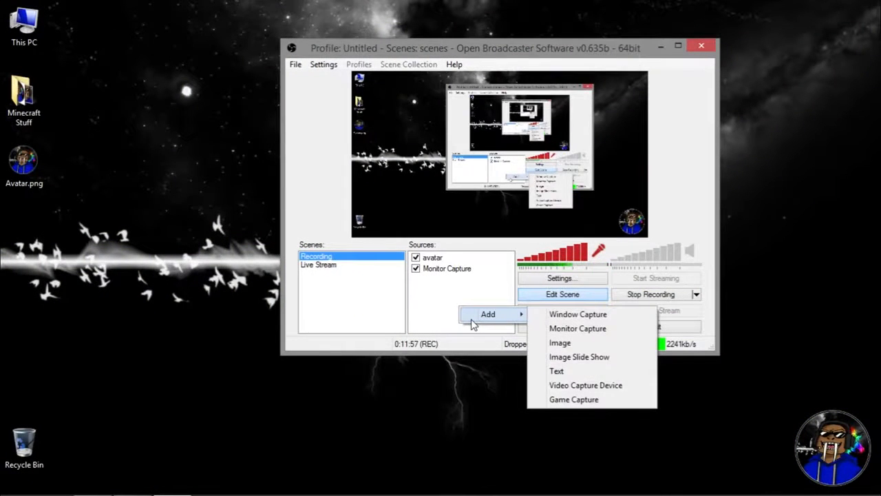
{"action": "left_click", "coordinate": [431, 296]}
{"action": "right_click", "coordinate": [432, 292]}
{"action": "mouse_move", "coordinate": [463, 304]}
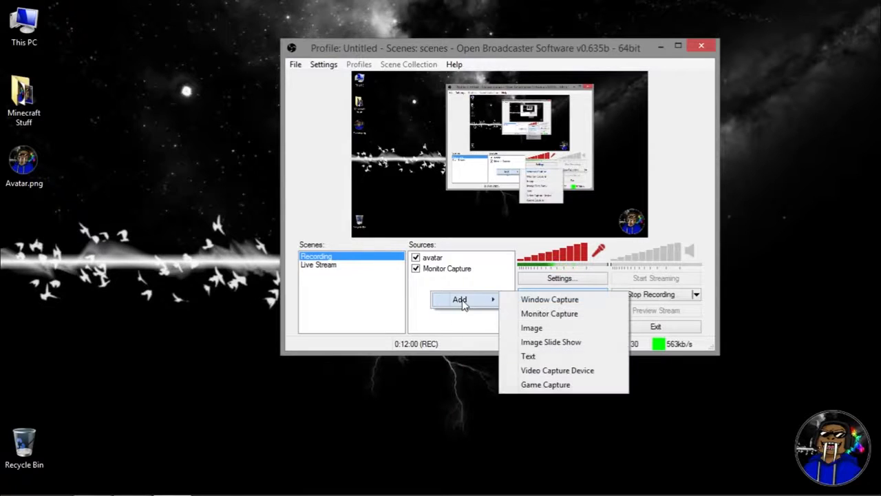
{"action": "left_click", "coordinate": [586, 369]}
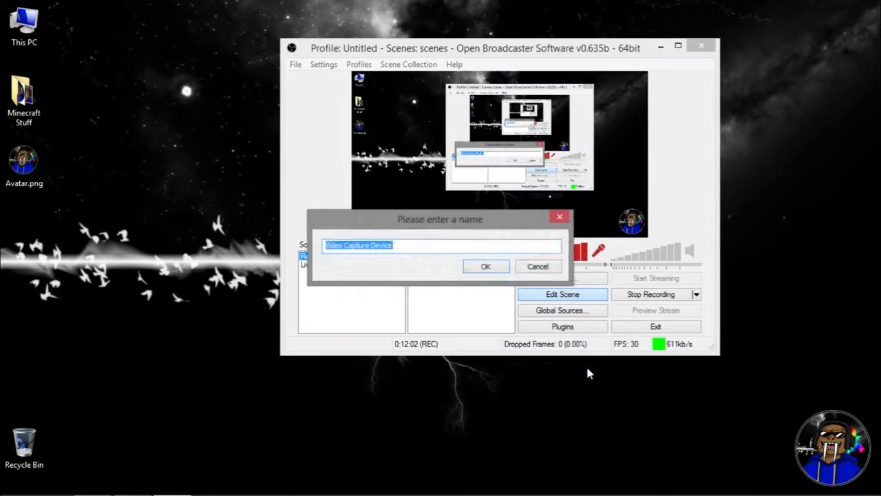
{"action": "left_click", "coordinate": [485, 267]}
{"action": "left_click", "coordinate": [400, 107]}
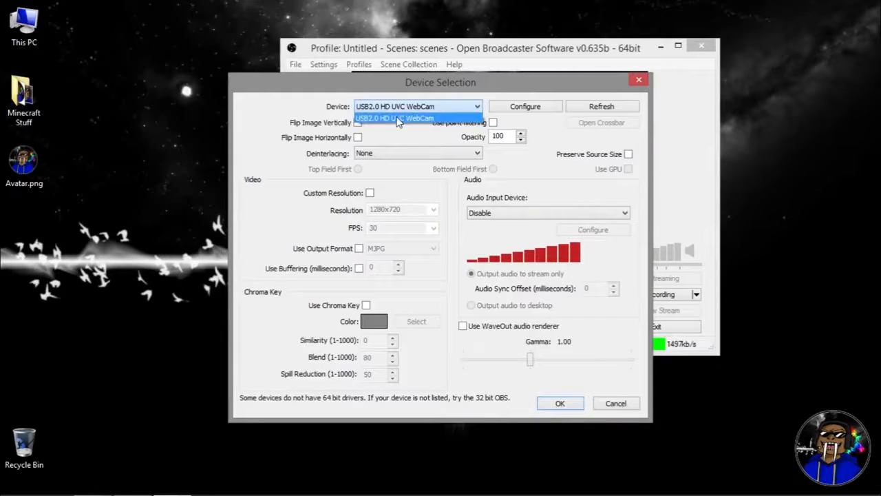
{"action": "left_click", "coordinate": [426, 126]}
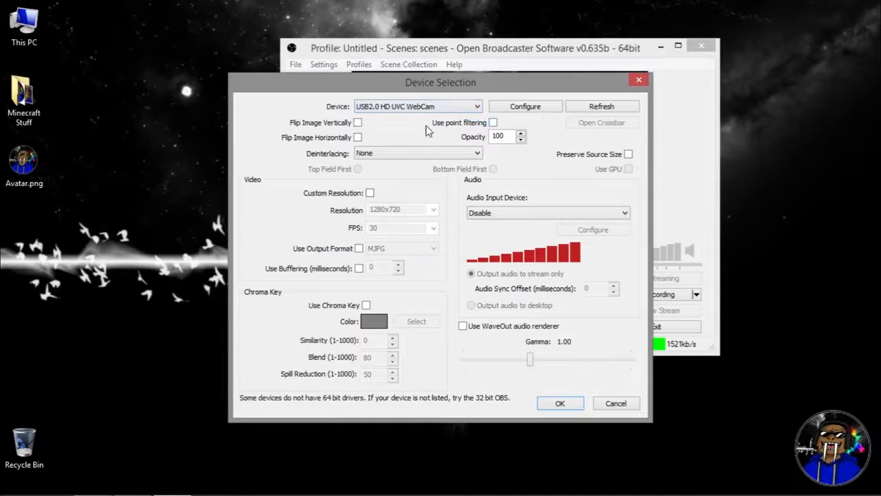
Step: Review the webcam's Camera Control and Video Proc Amp properties, and close them without changes
{"action": "left_click_drag", "start_coordinate": [412, 87], "coordinate": [506, 103]}
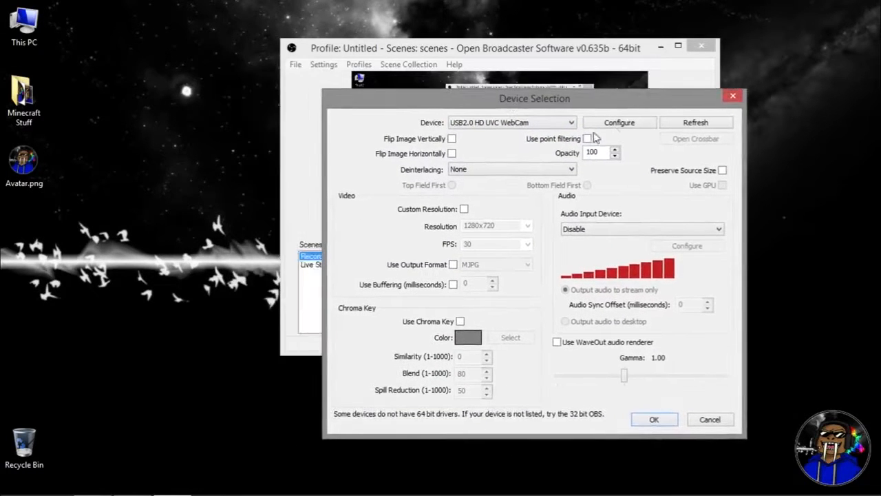
{"action": "left_click", "coordinate": [617, 124]}
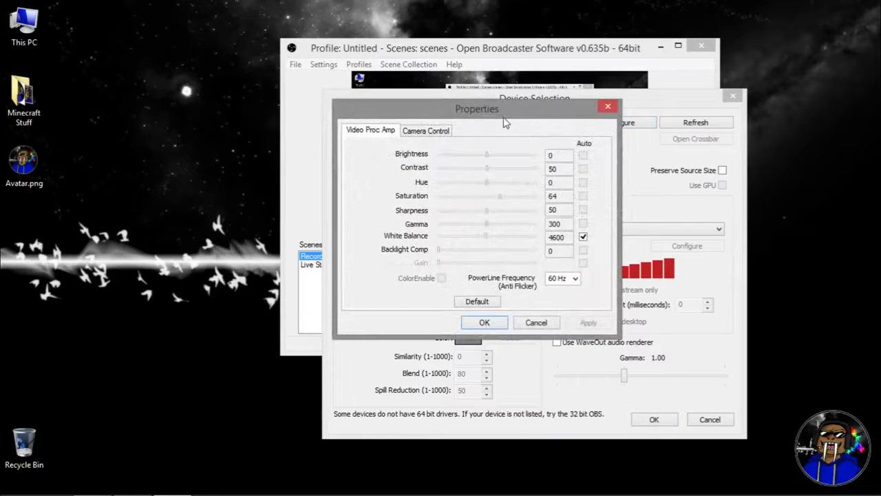
{"action": "left_click", "coordinate": [426, 130]}
{"action": "left_click", "coordinate": [367, 131]}
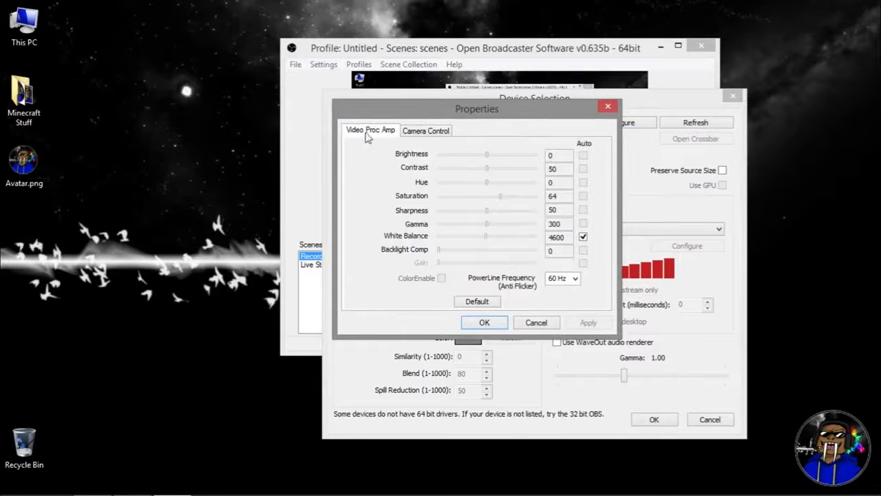
{"action": "left_click", "coordinate": [607, 107]}
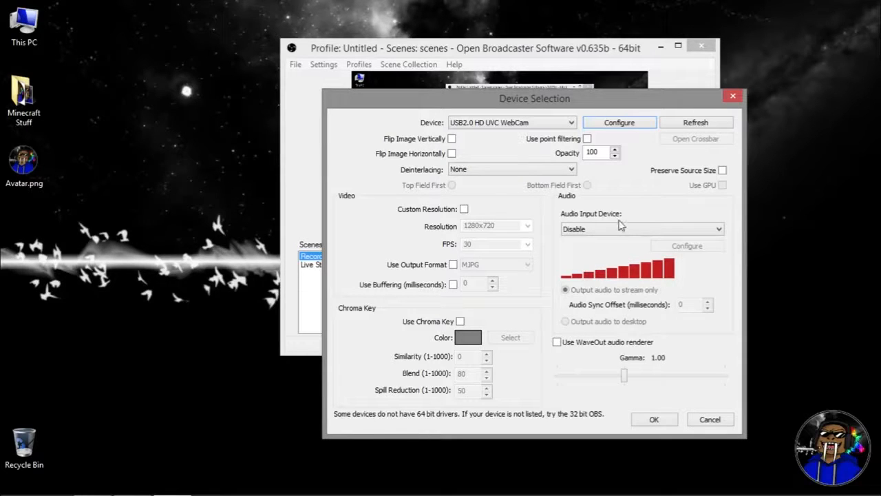
Step: Review the webcam's audio input and custom resolution options, and cancel adding the Video Capture Device source
{"action": "left_click", "coordinate": [618, 227]}
{"action": "left_click", "coordinate": [623, 214]}
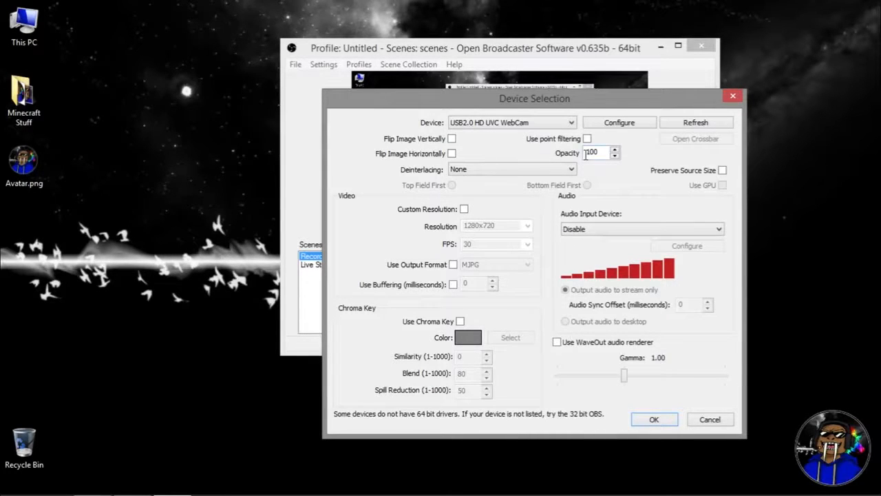
{"action": "left_click", "coordinate": [465, 209]}
{"action": "left_click", "coordinate": [528, 228]}
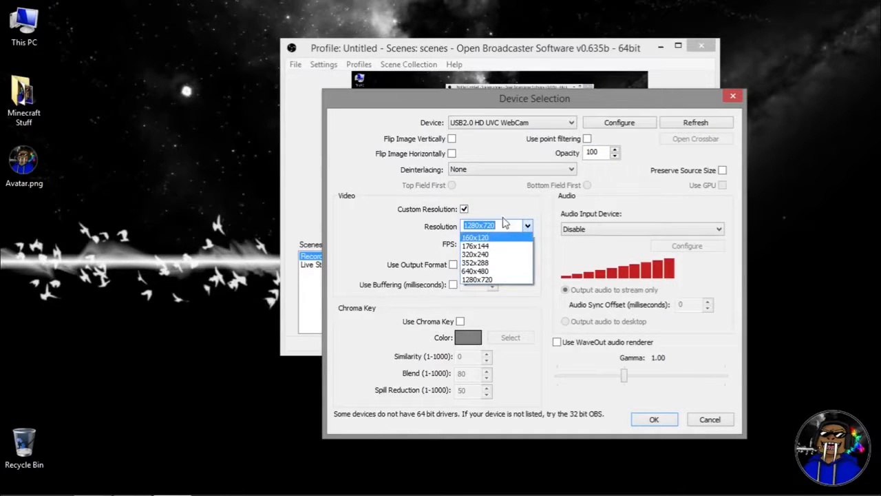
{"action": "left_click", "coordinate": [506, 206]}
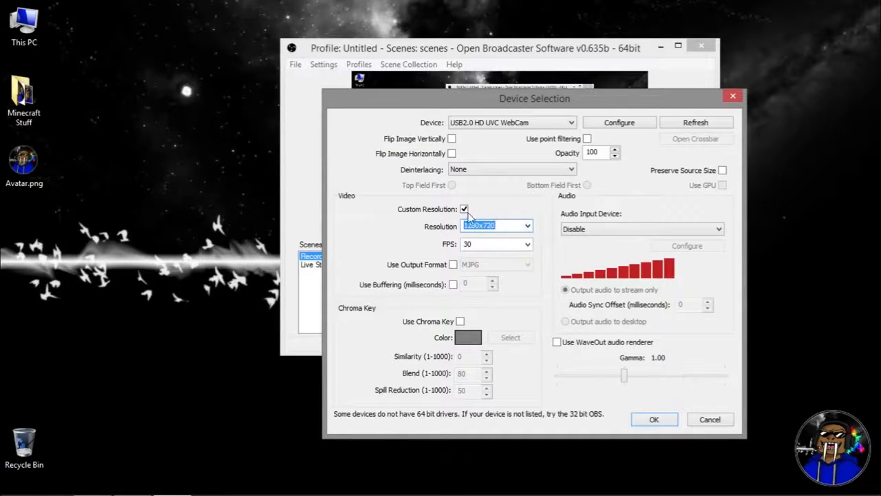
{"action": "left_click", "coordinate": [467, 211]}
{"action": "left_click", "coordinate": [466, 212]}
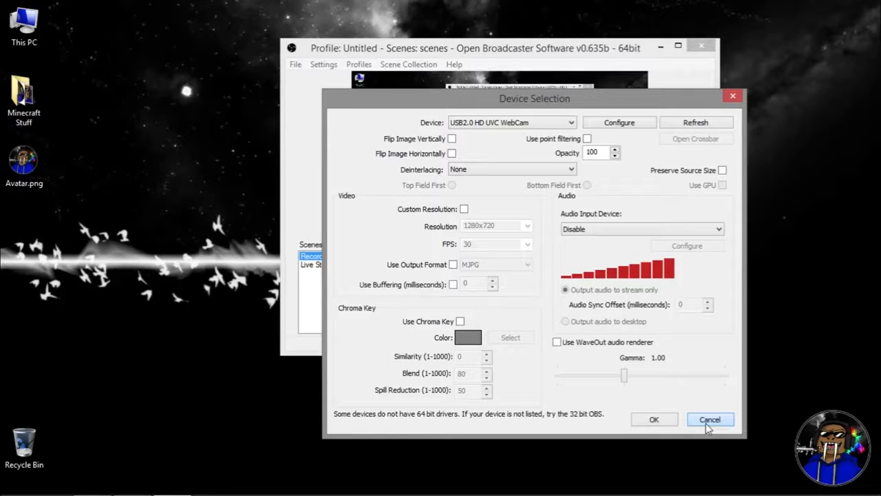
{"action": "left_click", "coordinate": [706, 419]}
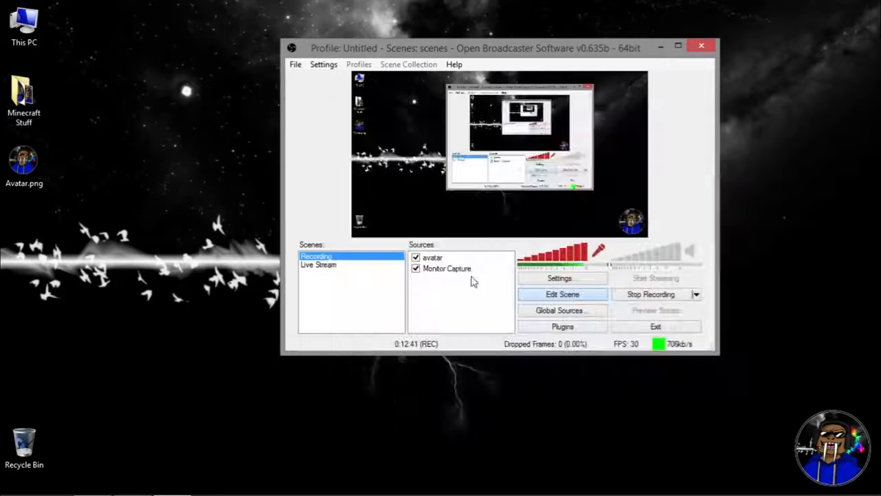
Step: Enable scene editing and move the avatar overlay closer to the scene's lower-right corner, and deselect the source
{"action": "left_click", "coordinate": [451, 258]}
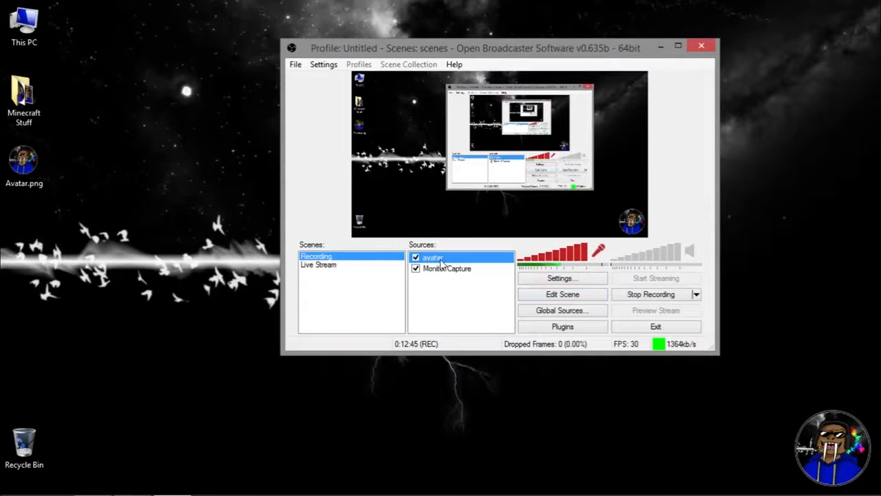
{"action": "left_click", "coordinate": [539, 298]}
{"action": "mouse_move", "coordinate": [621, 215]}
{"action": "left_mouse_down"}
{"action": "mouse_move", "coordinate": [477, 124]}
{"action": "mouse_move", "coordinate": [665, 212]}
{"action": "mouse_move", "coordinate": [460, 120]}
{"action": "mouse_move", "coordinate": [636, 218]}
{"action": "mouse_move", "coordinate": [603, 192]}
{"action": "mouse_move", "coordinate": [624, 220]}
{"action": "left_mouse_up"}
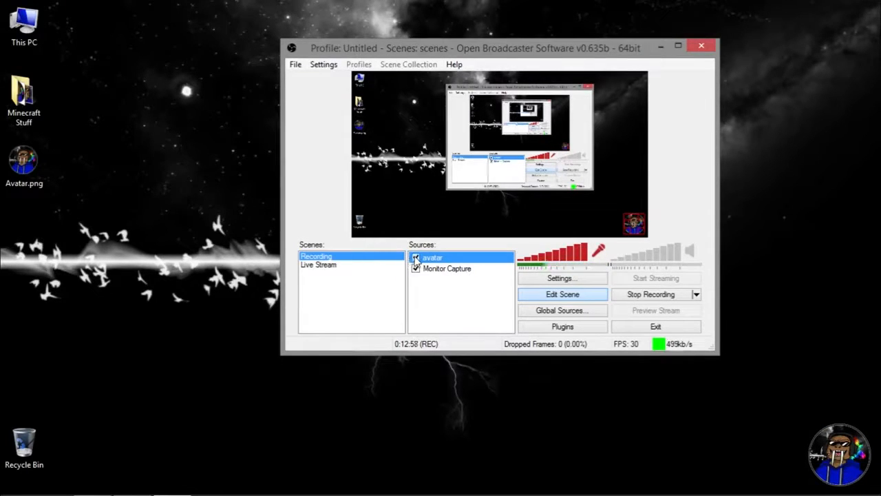
{"action": "left_click", "coordinate": [500, 307]}
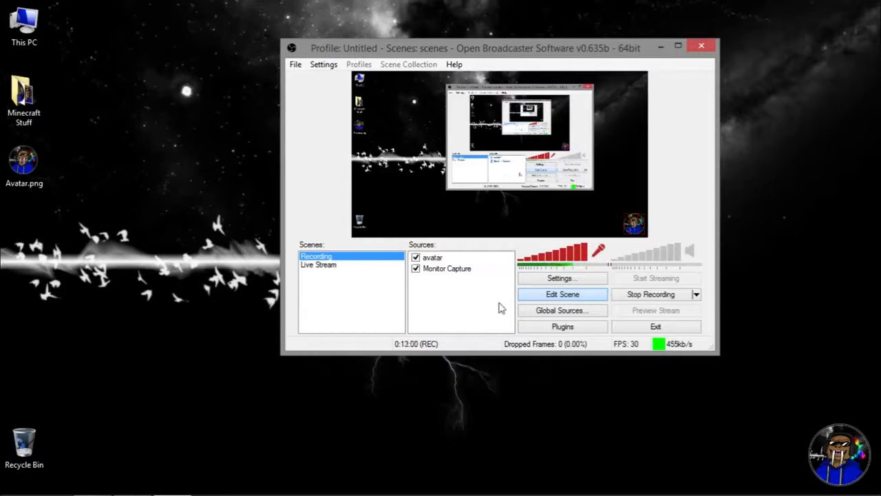
Step: Mute and unmute the microphone, and turn on the desktop audio
{"action": "left_click", "coordinate": [599, 256]}
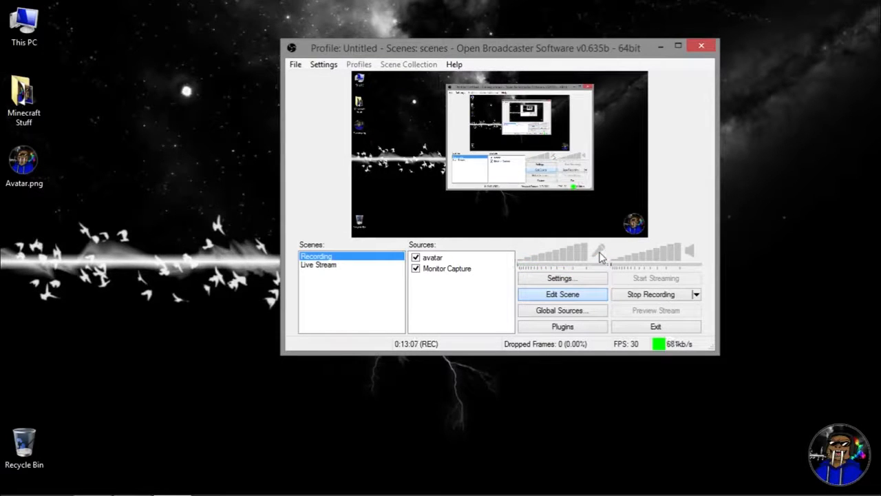
{"action": "left_click", "coordinate": [598, 256]}
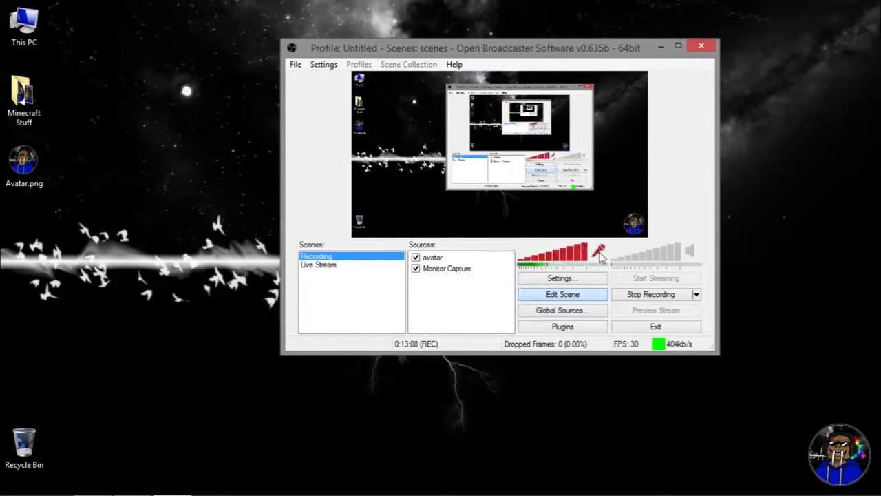
{"action": "left_click", "coordinate": [691, 253]}
{"action": "left_click", "coordinate": [691, 255]}
{"action": "left_click", "coordinate": [691, 254]}
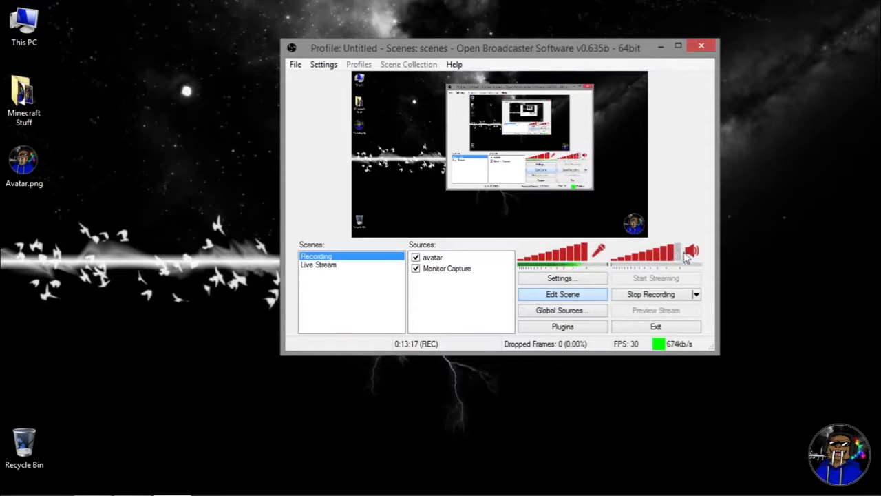
Step: Toggle the desktop audio off and on several times, ending with it on
{"action": "left_click", "coordinate": [699, 252]}
{"action": "left_click", "coordinate": [699, 252]}
{"action": "left_click", "coordinate": [699, 252]}
{"action": "left_click", "coordinate": [699, 252]}
{"action": "left_click", "coordinate": [699, 252]}
{"action": "left_click", "coordinate": [699, 252]}
{"action": "left_click", "coordinate": [692, 254]}
{"action": "left_click", "coordinate": [691, 253]}
{"action": "left_click", "coordinate": [692, 255]}
{"action": "left_click", "coordinate": [691, 254]}
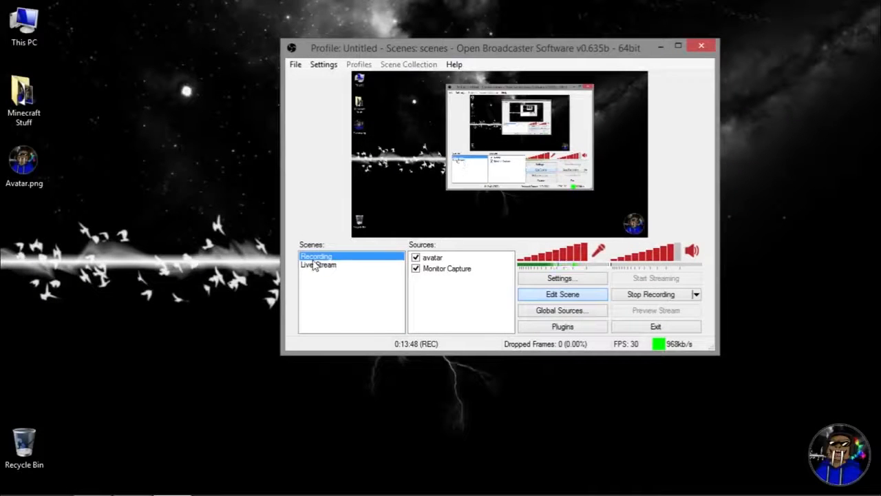
Step: View the hotkey setting of the Recording scene, and close it without assigning a hotkey
{"action": "right_click", "coordinate": [312, 260]}
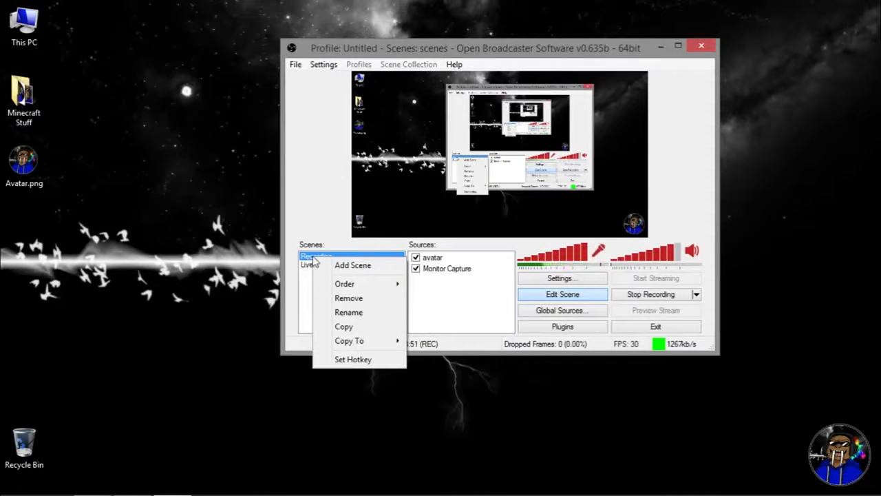
{"action": "left_click", "coordinate": [342, 359]}
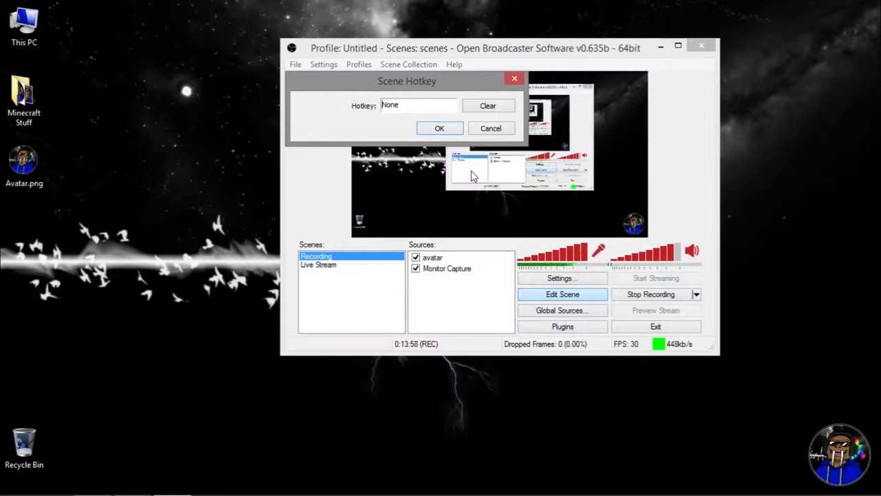
{"action": "left_click", "coordinate": [491, 129]}
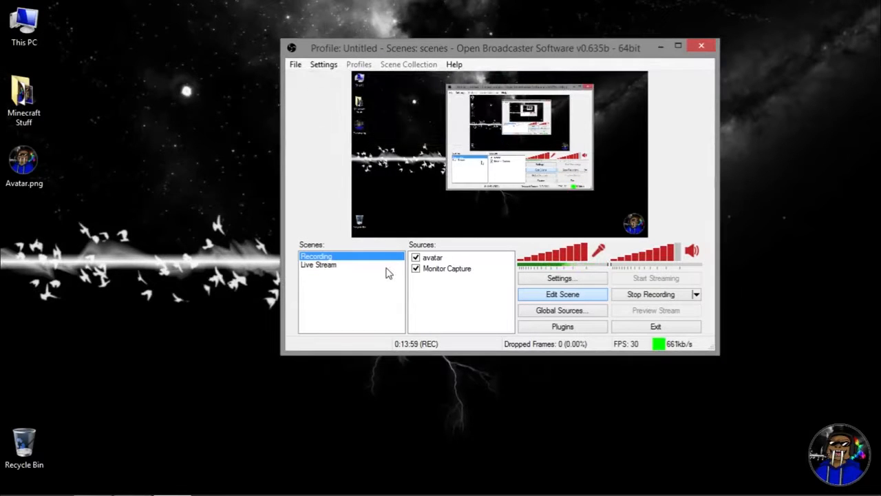